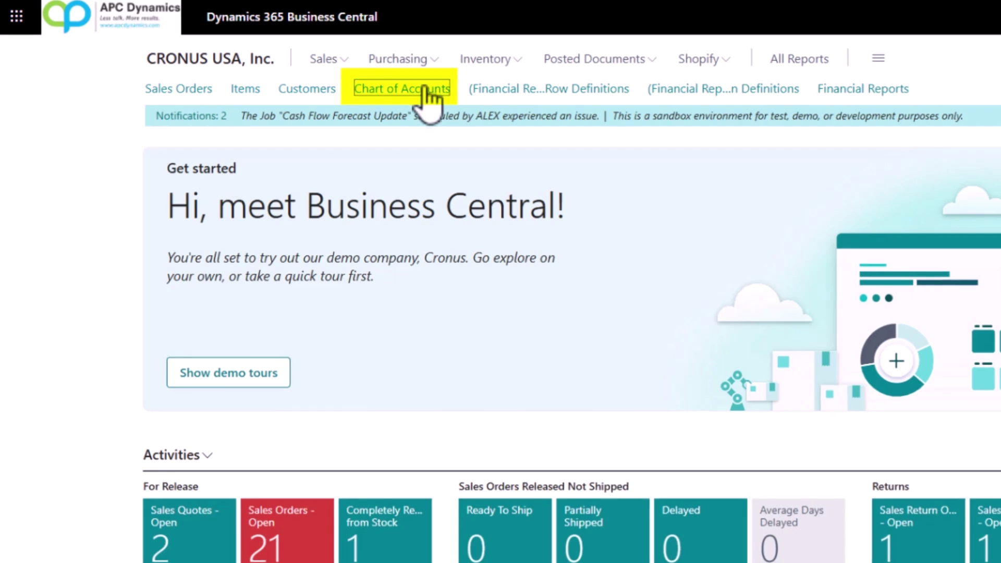
Step: Create G/L account 11100 'Cash - Begin Total' as a Balance Sheet Begin-Total
left_click(425, 90)
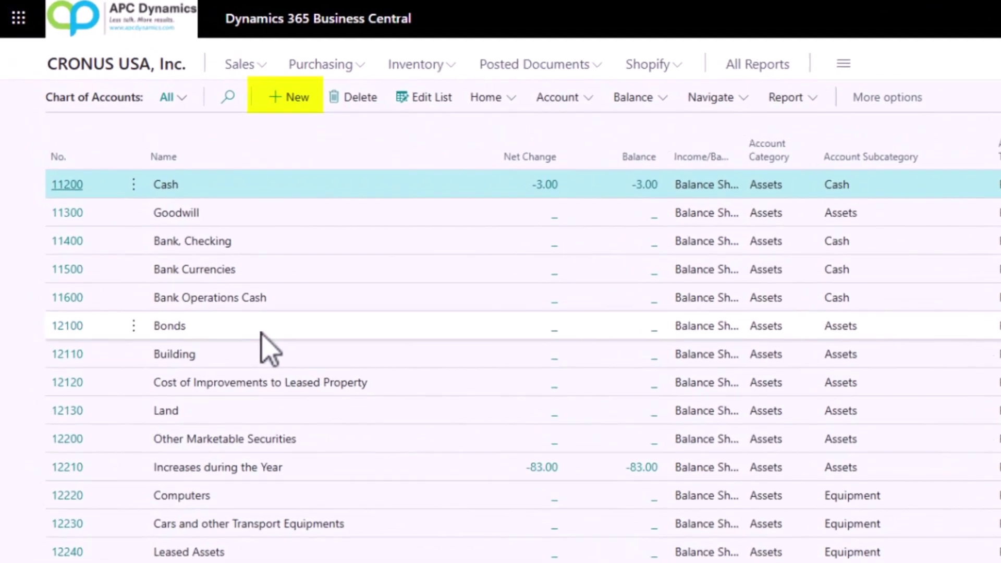
left_click(234, 79)
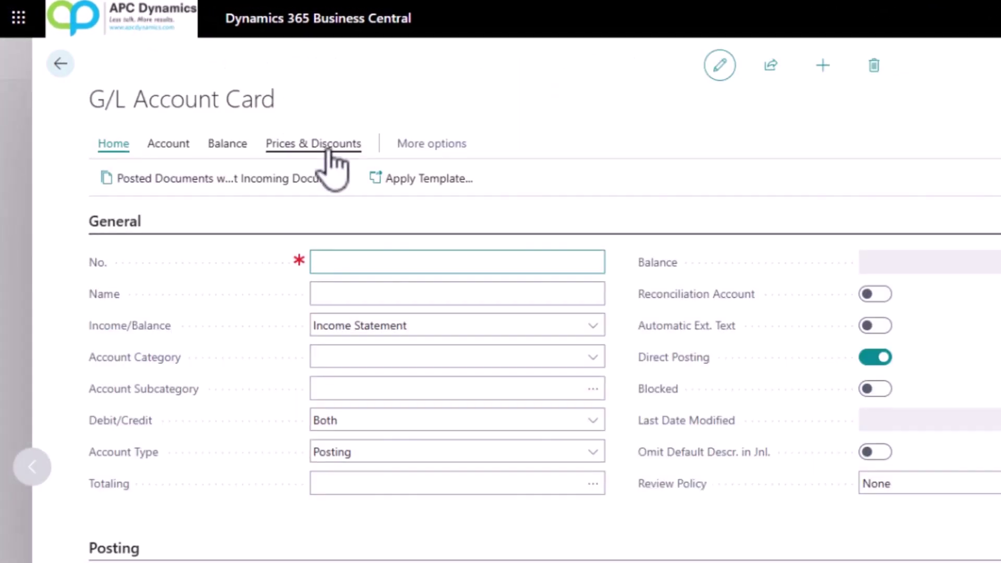
type("11100")
key("Tab")
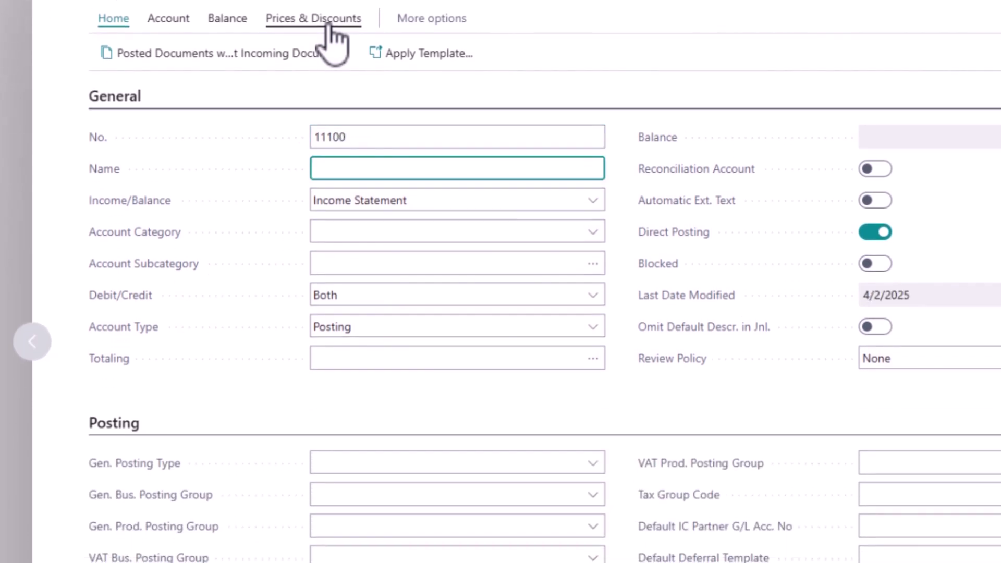
type("Cash - Begin Total")
left_click(381, 202)
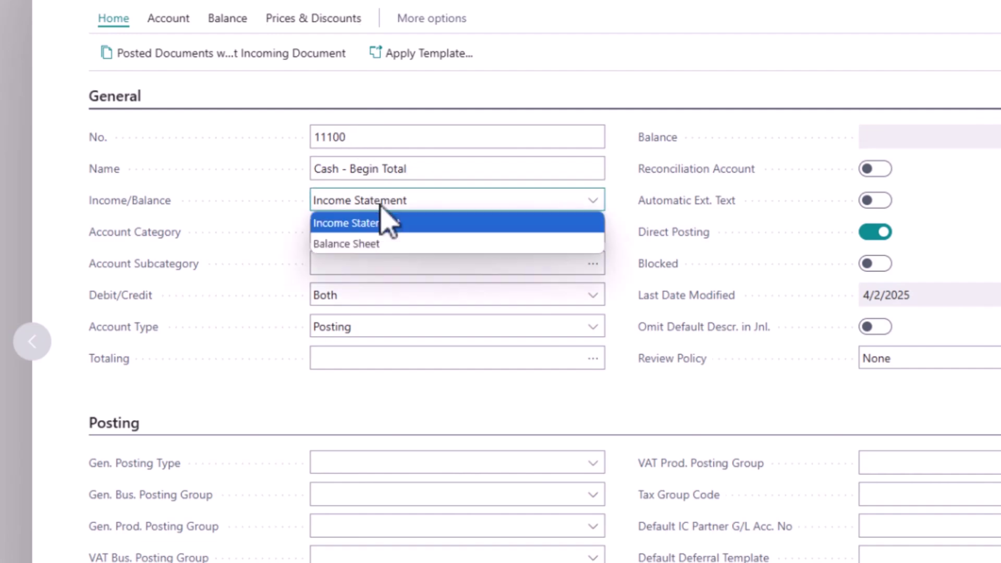
left_click(376, 244)
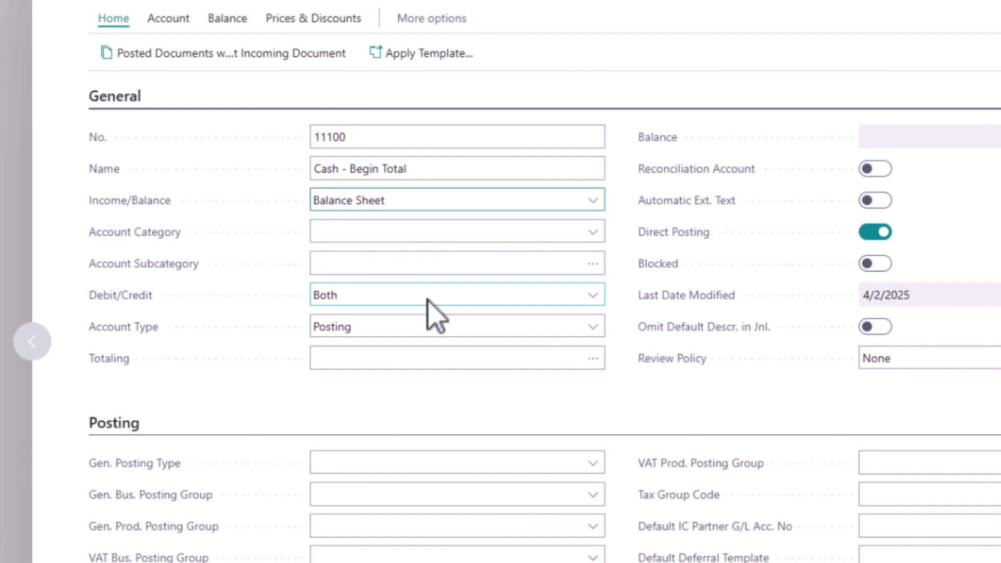
left_click(336, 329)
left_click(240, 346)
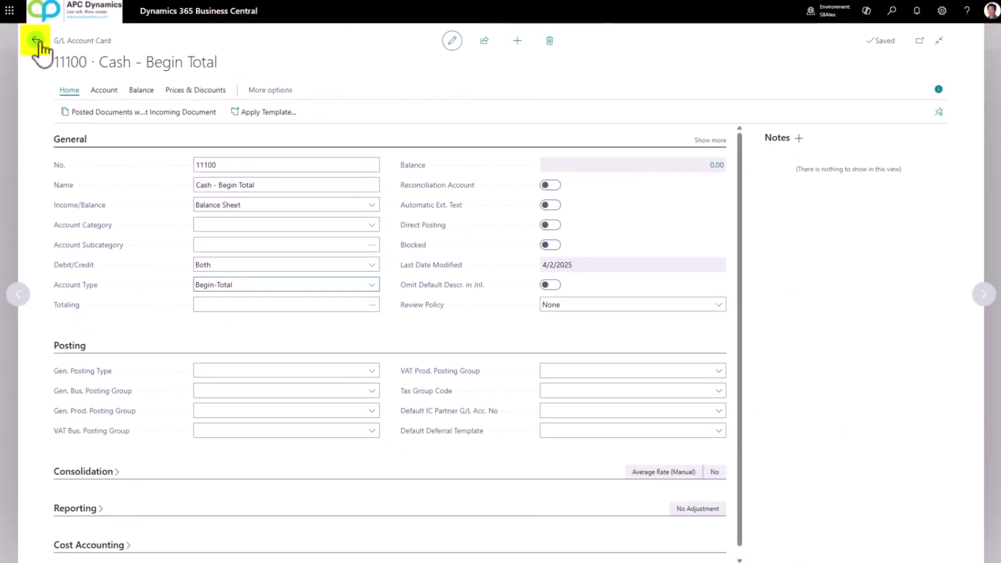
Step: Add account 11999 'Cash - End Total' as a Balance Sheet End-Total
left_click(38, 29)
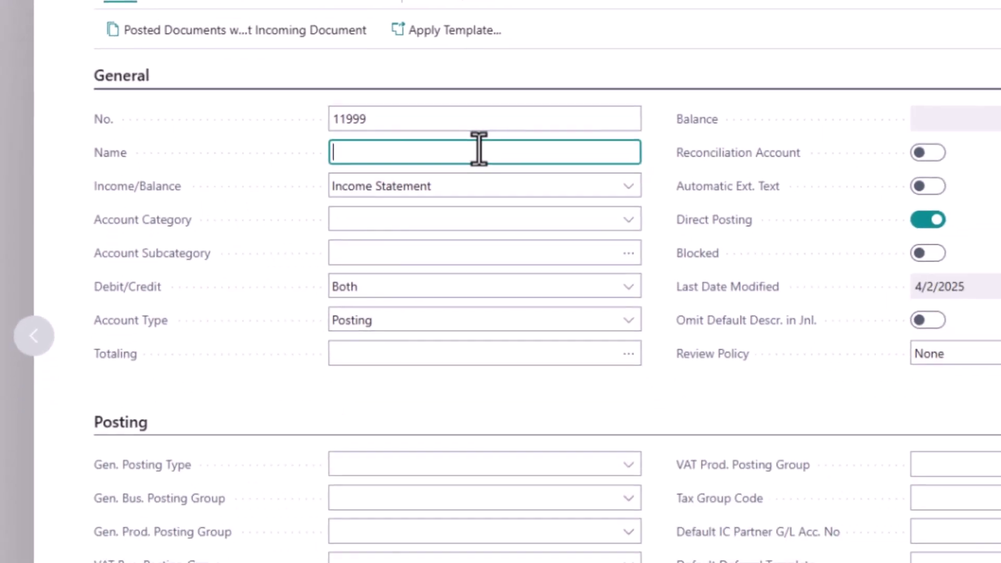
type("Cash - End Total")
left_click(427, 174)
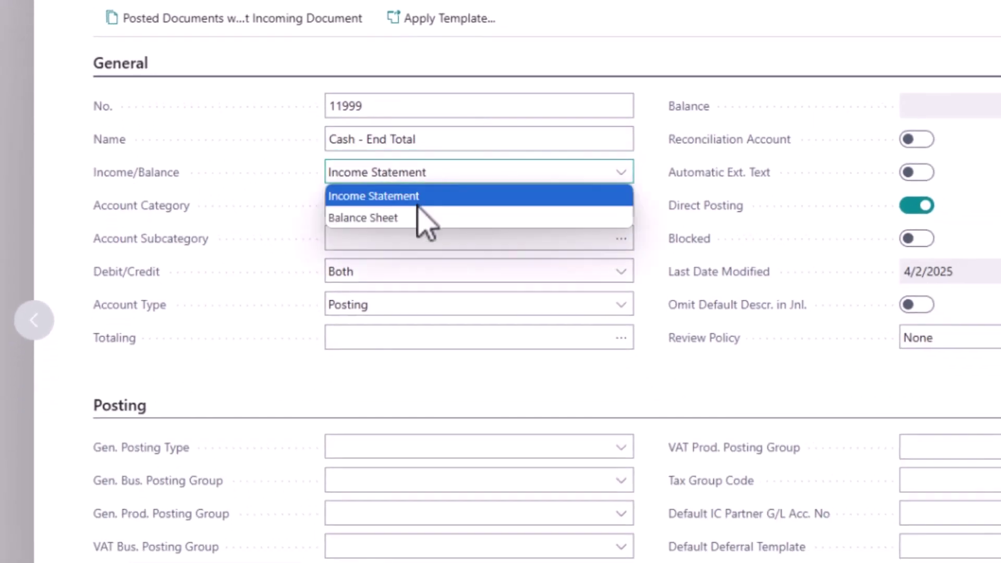
left_click(421, 218)
left_click(421, 306)
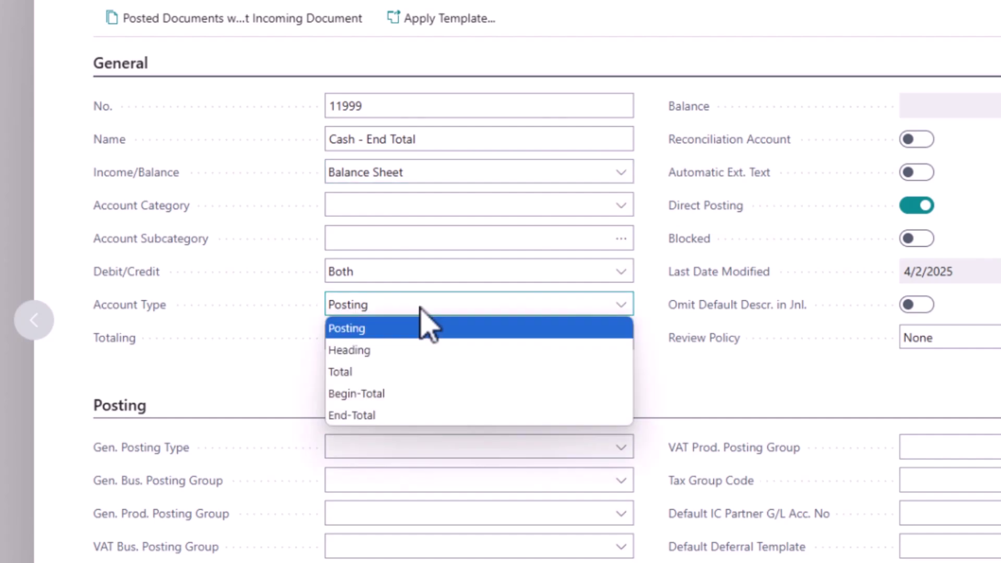
left_click(412, 415)
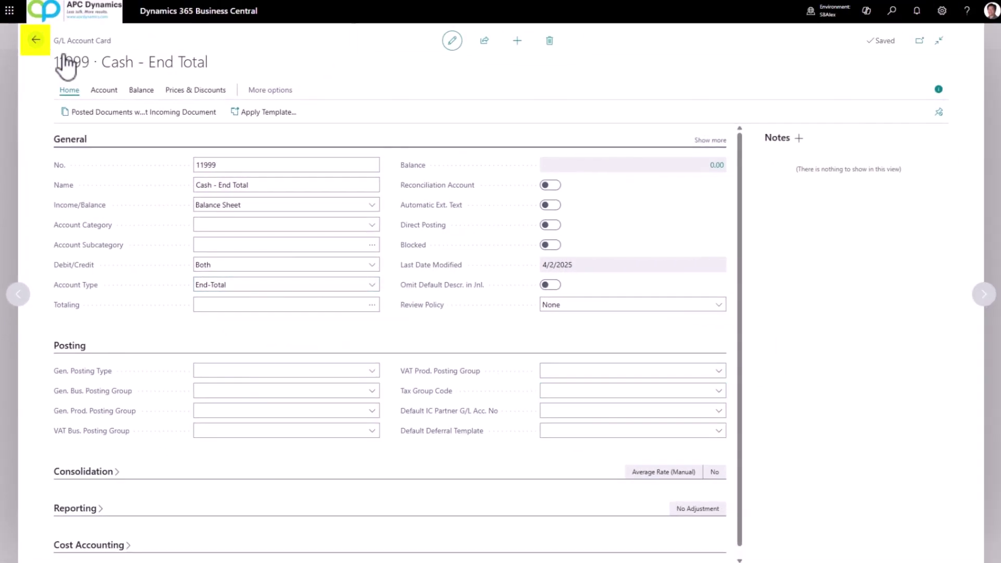
Step: Create account 10000 'Assets - Begin Total' as a Balance Sheet Begin-Total
left_click(36, 40)
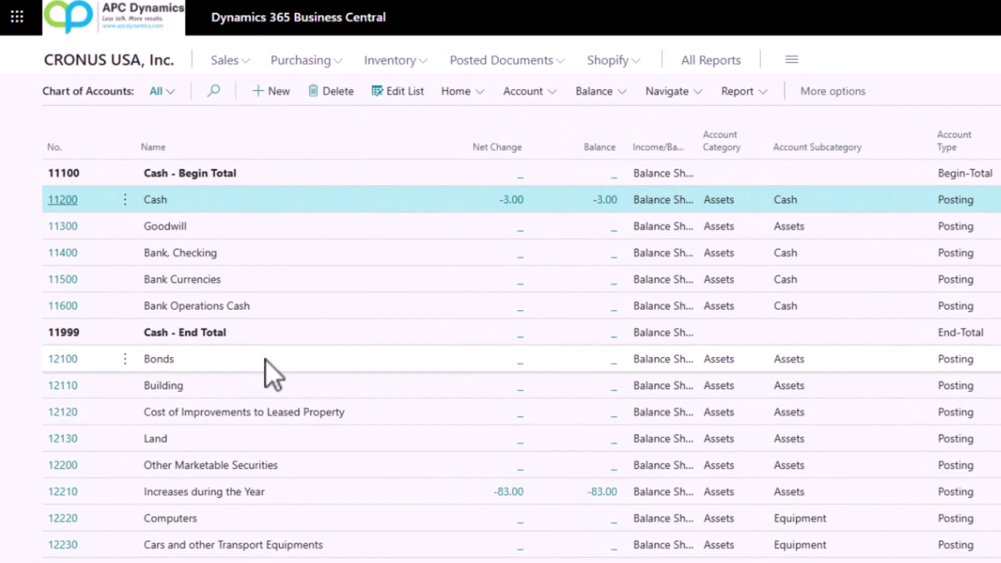
left_click(257, 179)
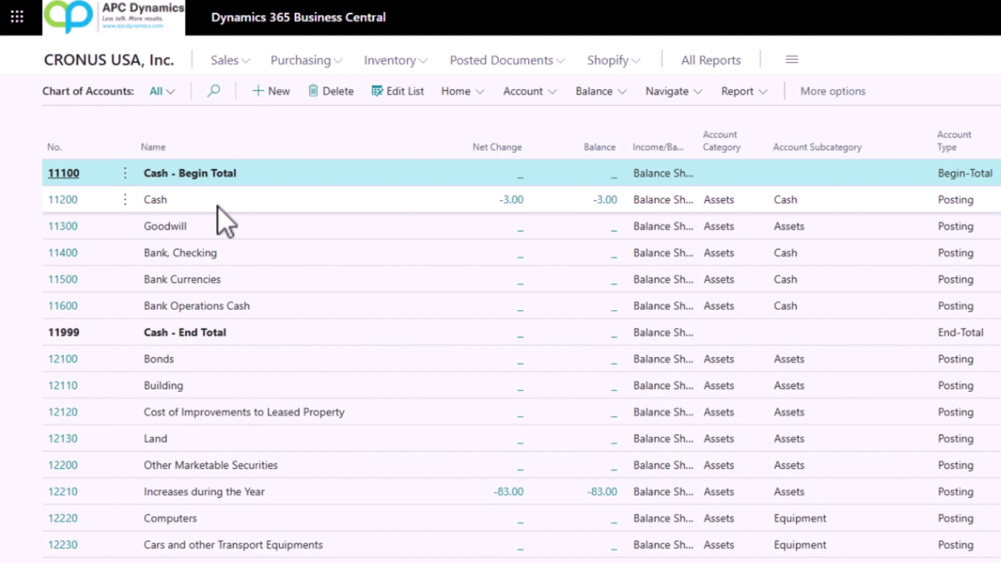
left_click(276, 91)
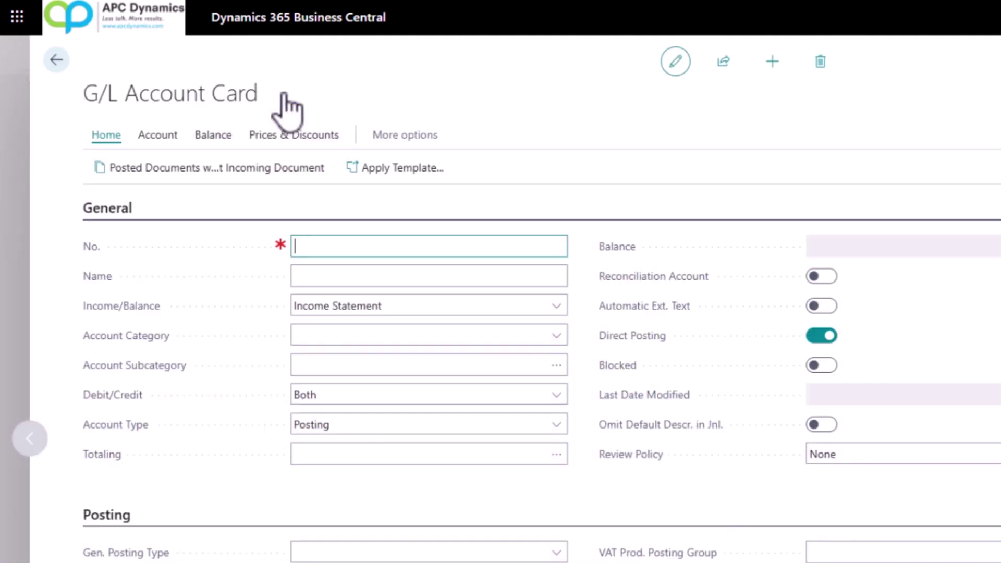
type("10000")
key("Tab")
type("Assets - Begin Total")
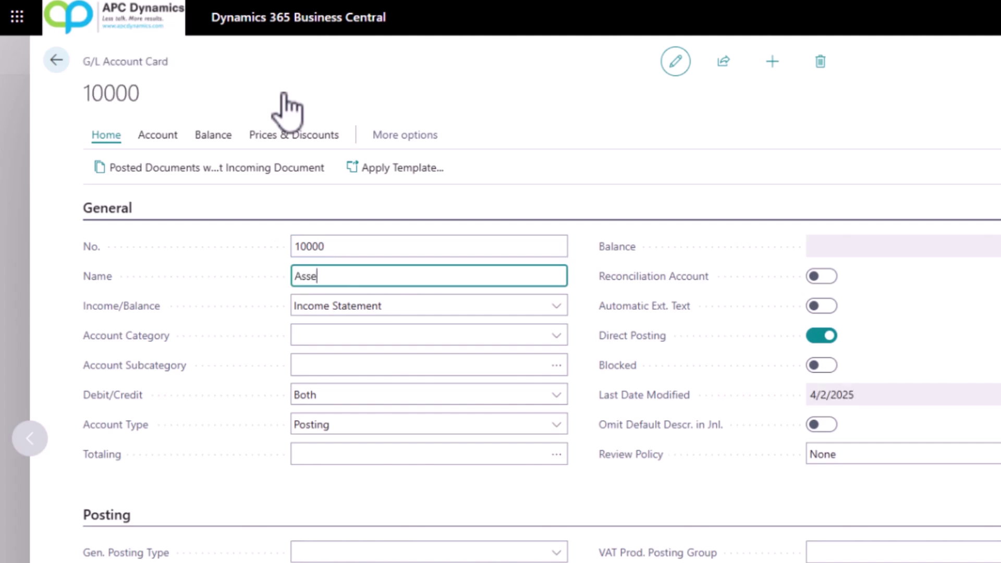
key("Tab")
left_click(355, 309)
left_click(356, 344)
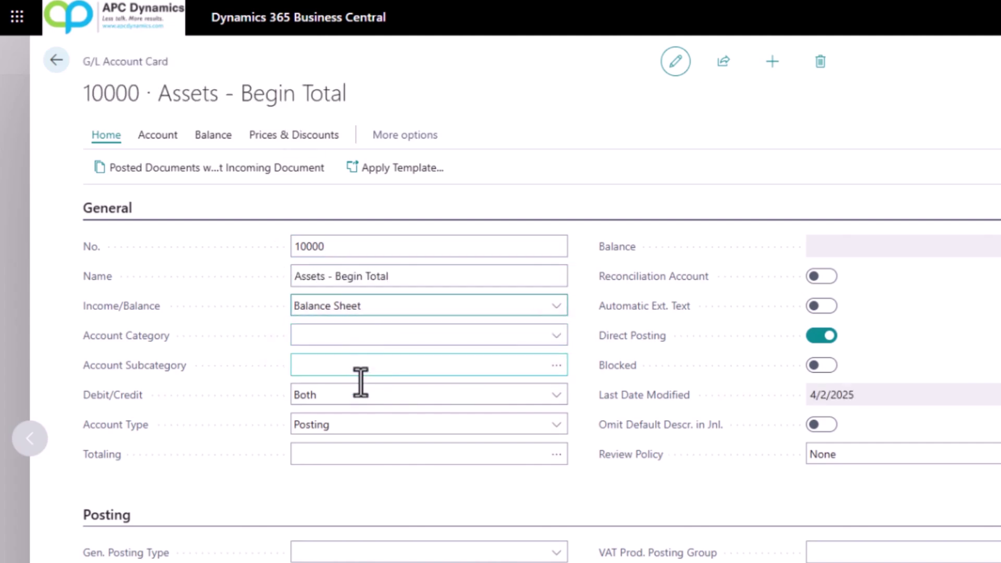
left_click(358, 424)
left_click(353, 504)
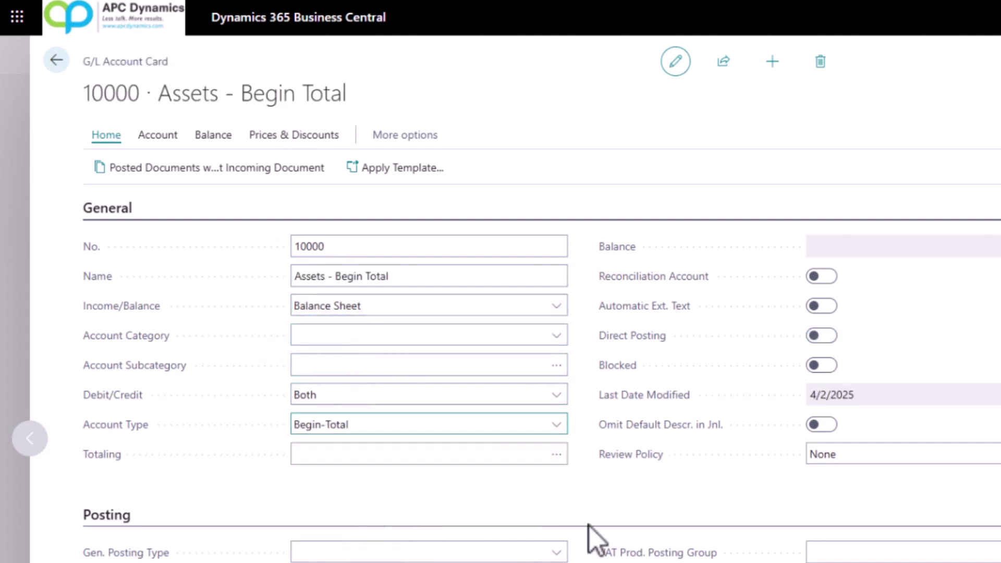
Step: Add a new account 19999 named 'Asset - End Total'
left_click(61, 64)
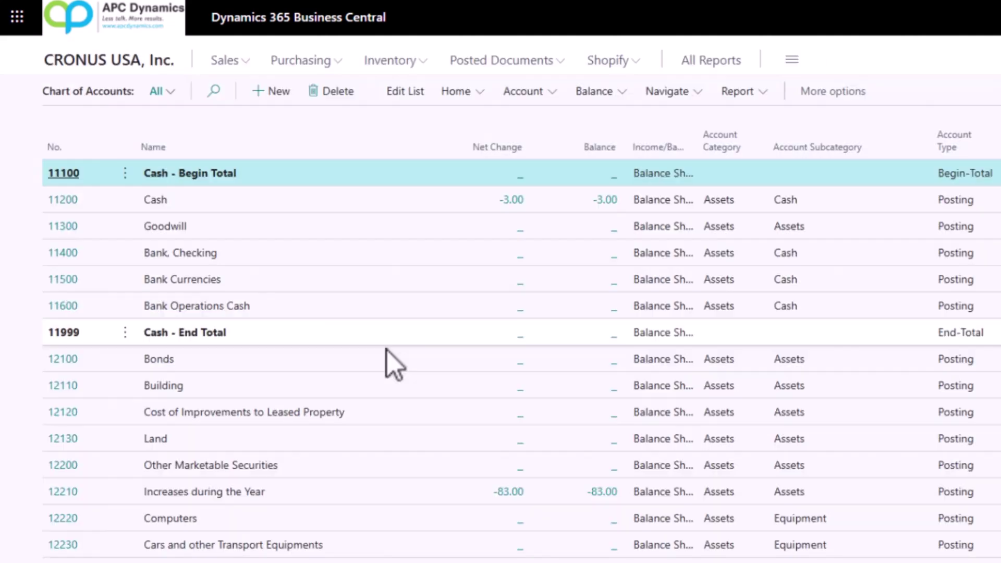
scroll(381, 390, "down", 15)
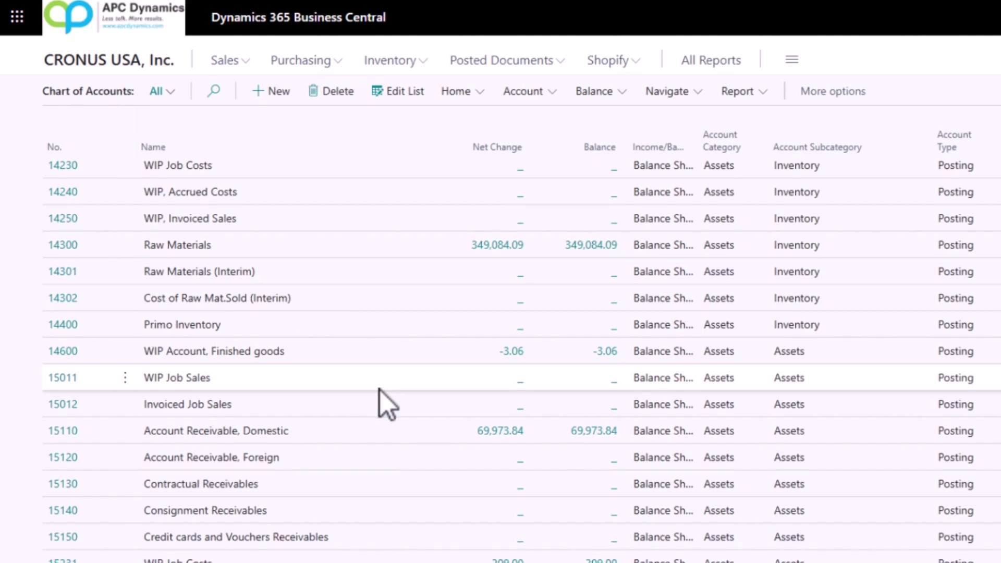
scroll(380, 390, "down", 10)
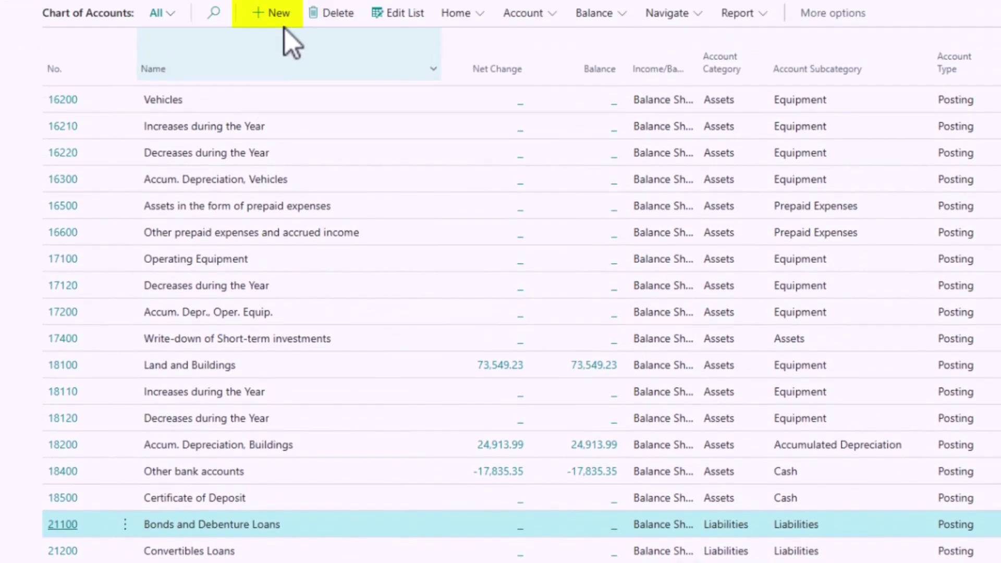
left_click(282, 23)
type("19999")
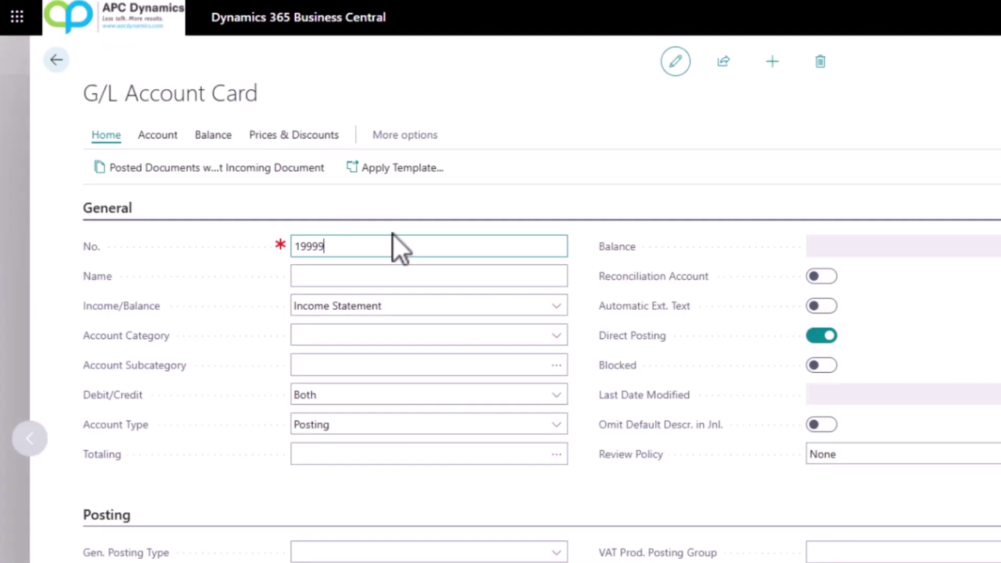
key("Tab")
type("Asset - End Total")
key("Tab")
key("Escape")
scroll(494, 474, "up", 15)
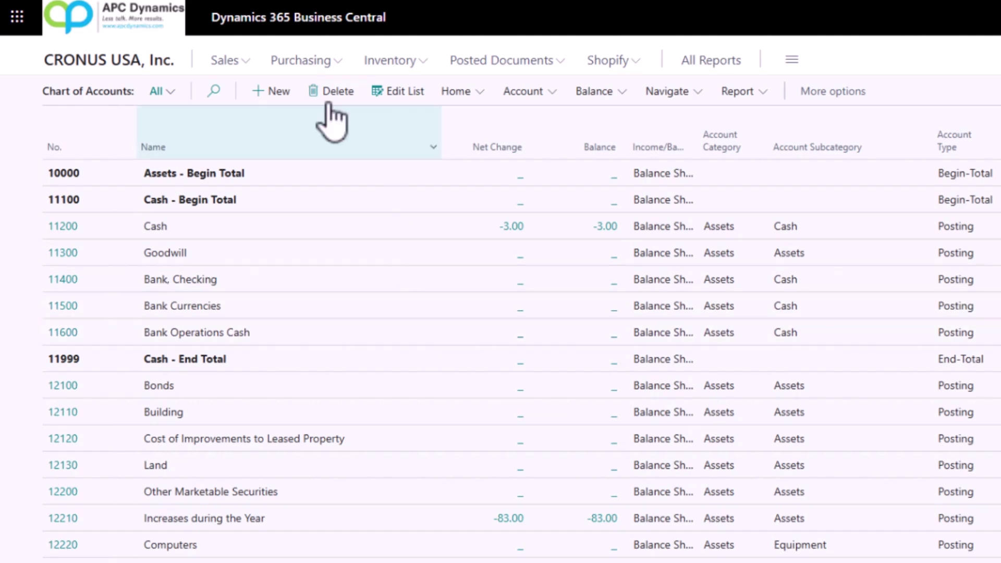
Step: Run Indent Chart of Accounts, confirm it, and review the indented list
left_click(454, 94)
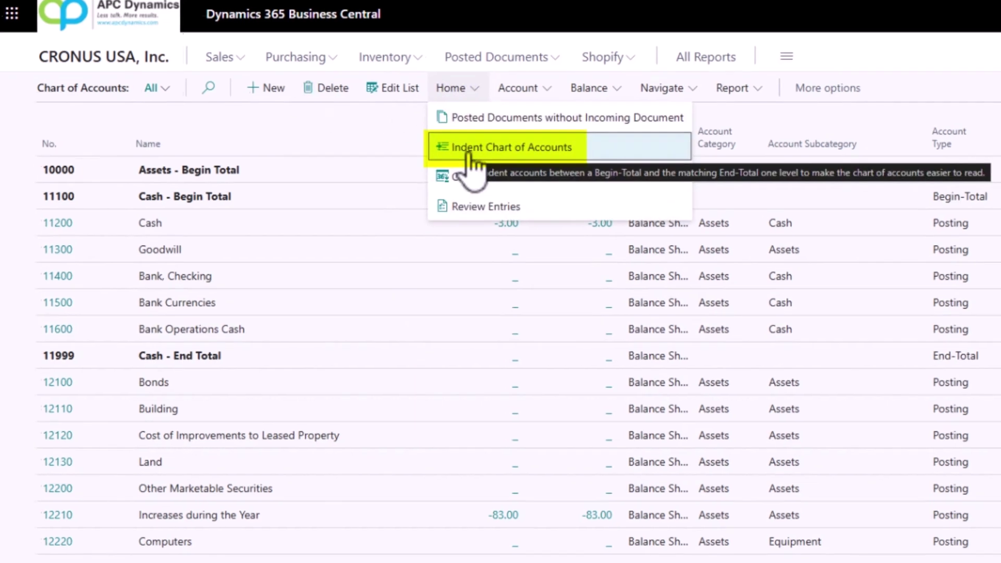
left_click(467, 151)
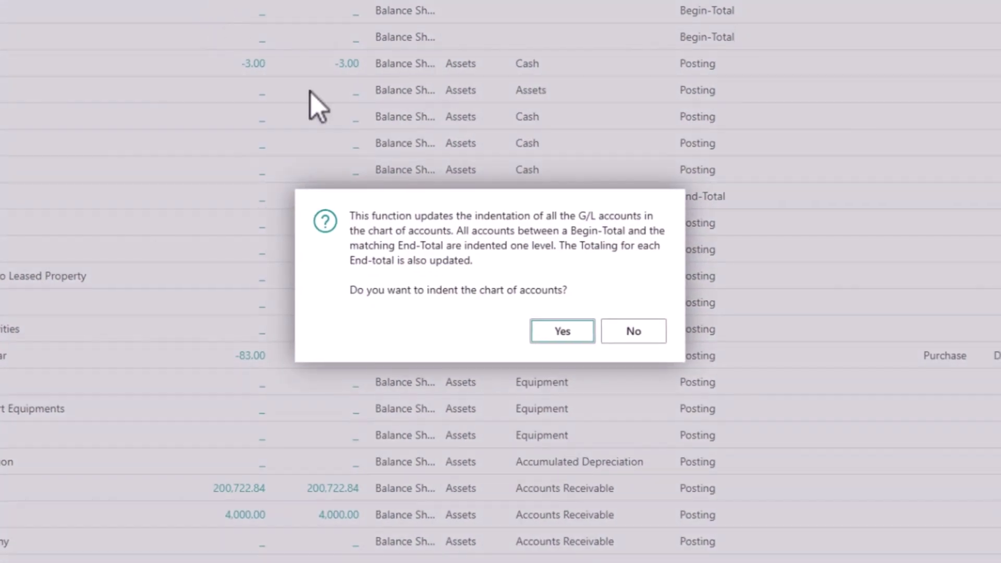
left_click(815, 490)
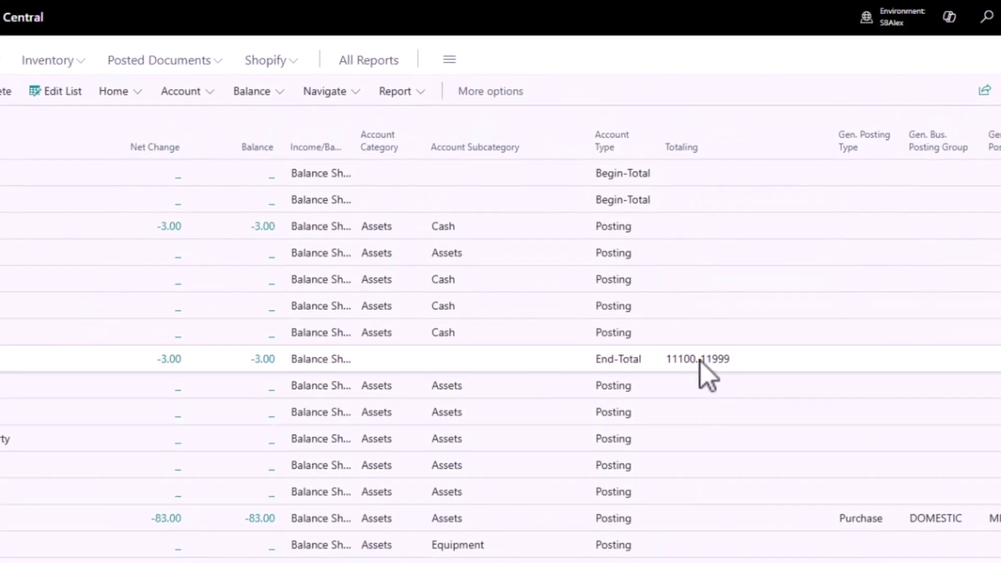
scroll(616, 370, "down", 10)
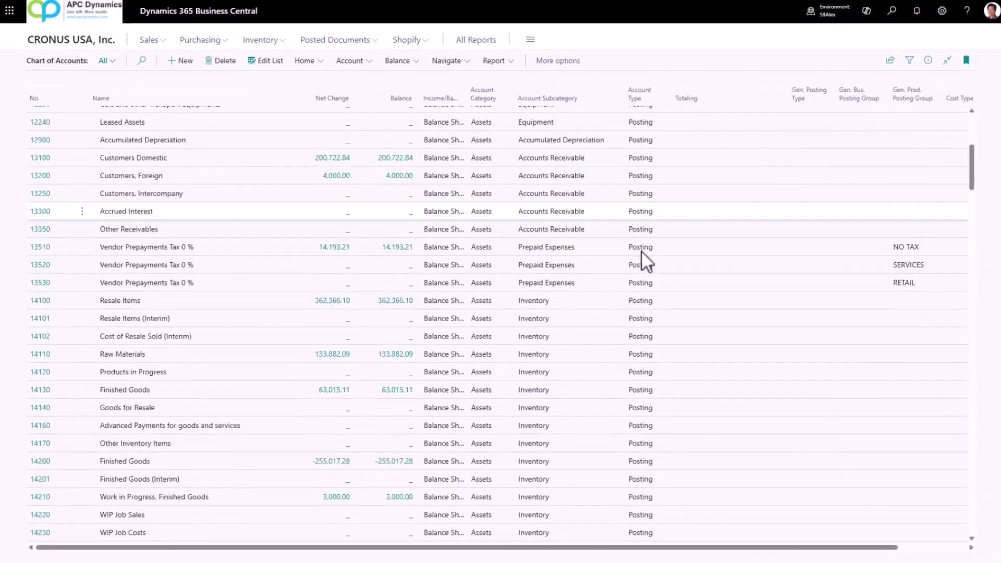
scroll(641, 252, "down", 15)
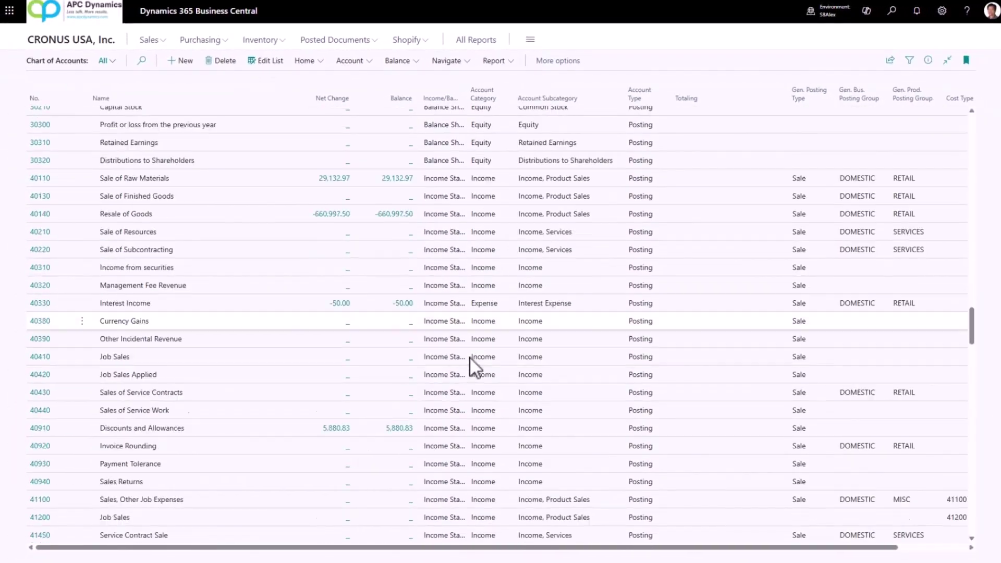
scroll(469, 355, "up", 10)
scroll(469, 355, "down", 3)
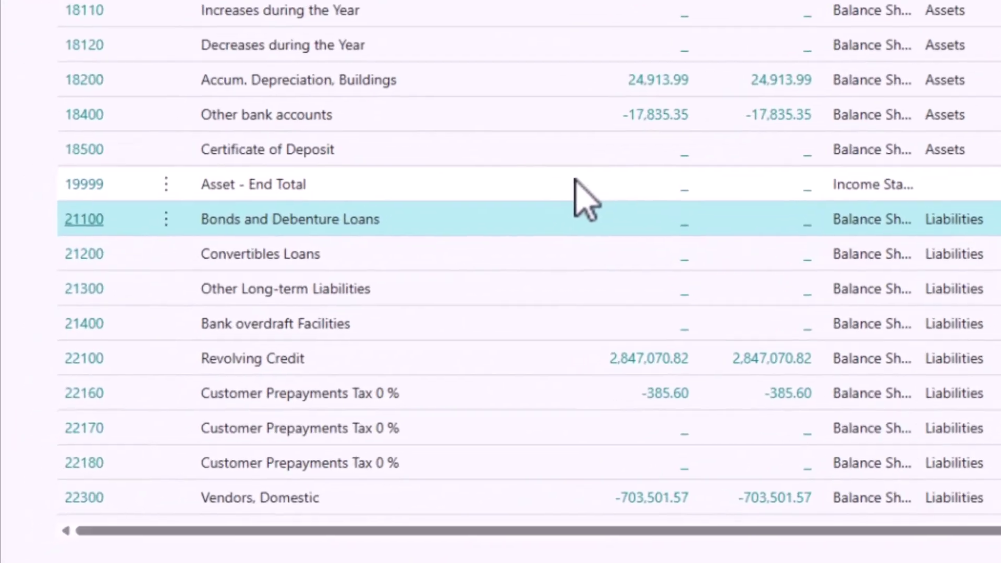
Step: Make 19999 an End-Total, then re-indent so it totals 10000..19999
left_click(120, 370)
left_click(86, 182)
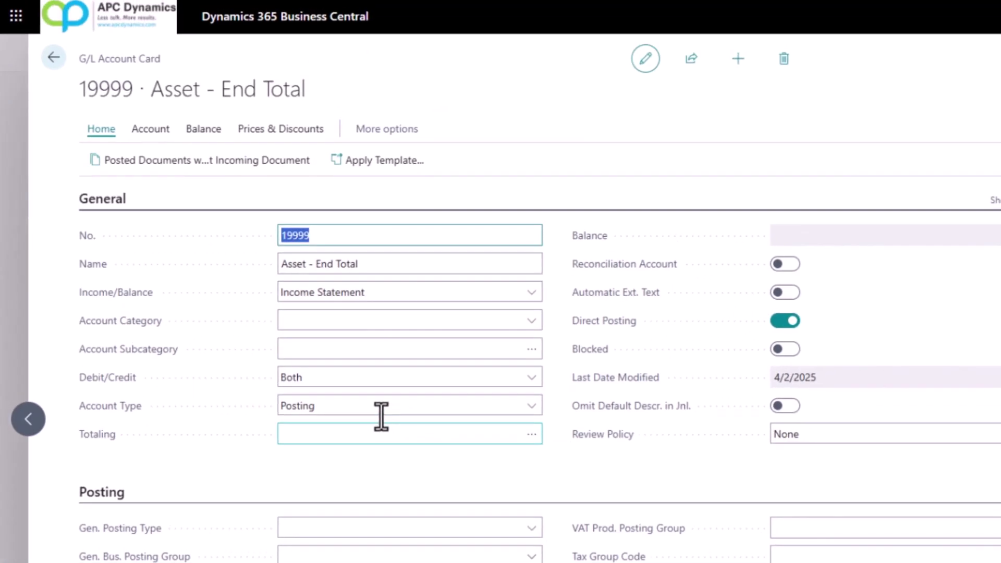
left_click(369, 407)
left_click(330, 501)
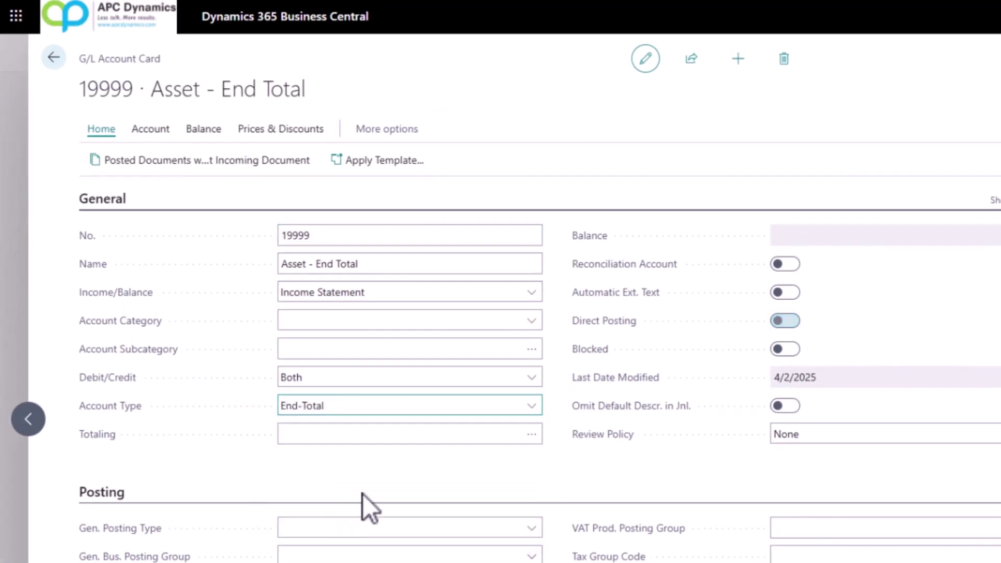
left_click(53, 58)
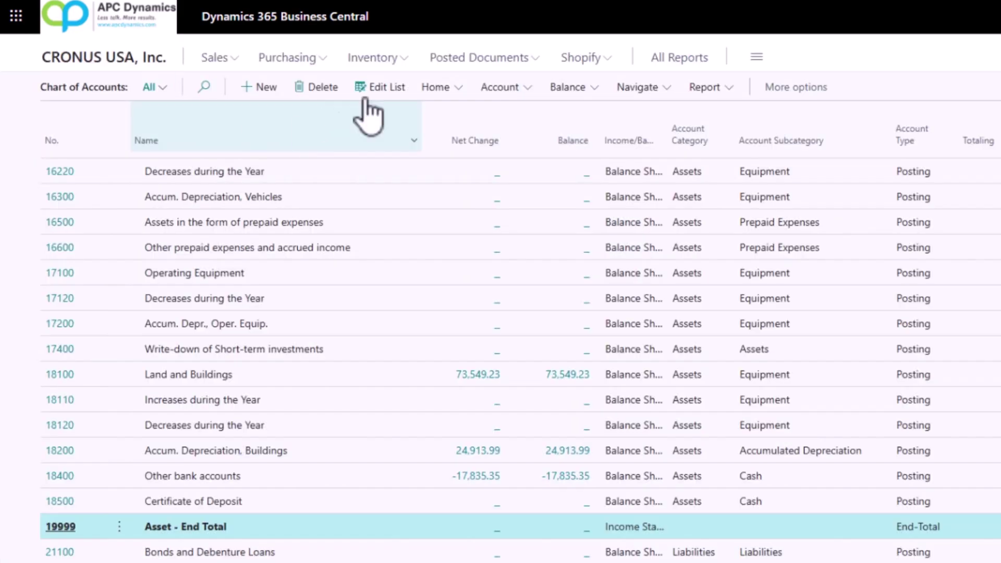
left_click(436, 87)
left_click(477, 144)
left_click(765, 474)
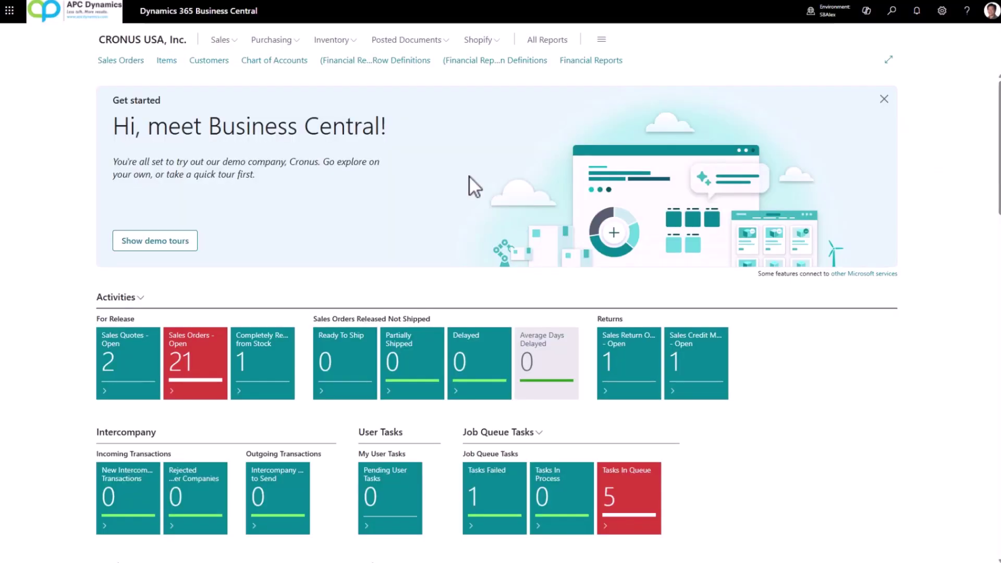
Step: Search 'row definition' and open the Financial Report Row Definitions list
left_click(892, 11)
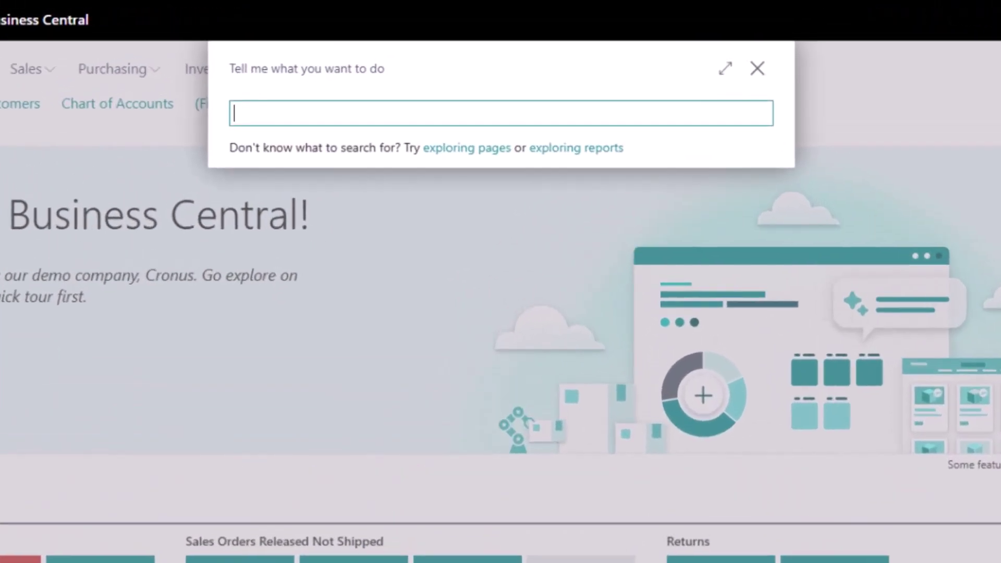
type("row definition")
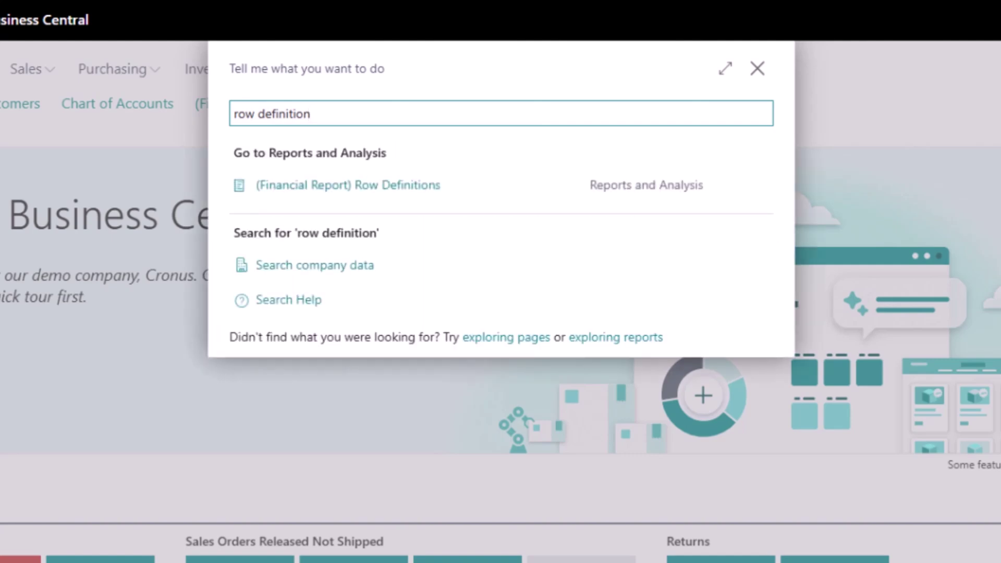
left_click(412, 195)
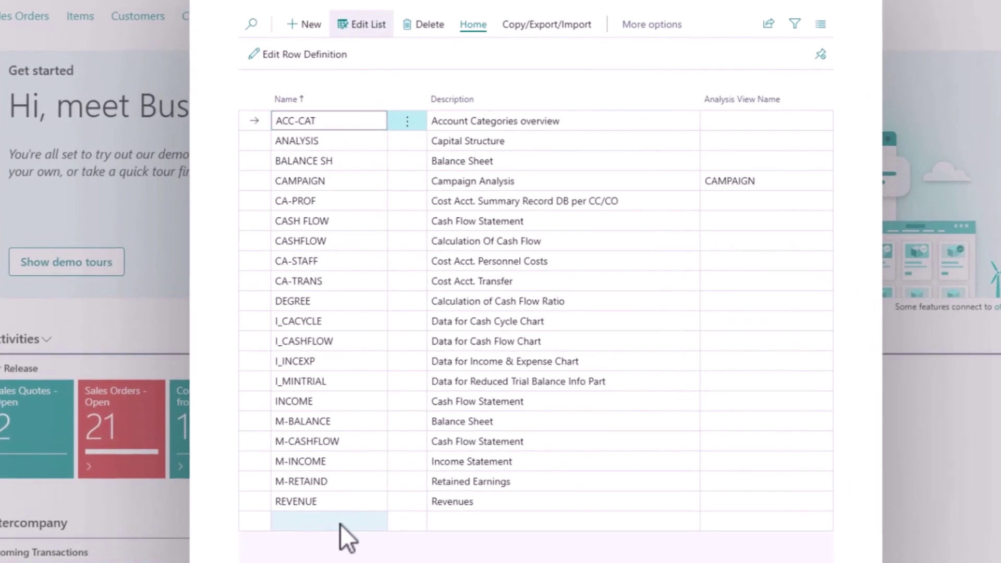
Step: Add row definitions IS 'Income Statement' and BS 'Balance Sheet'
left_click(357, 433)
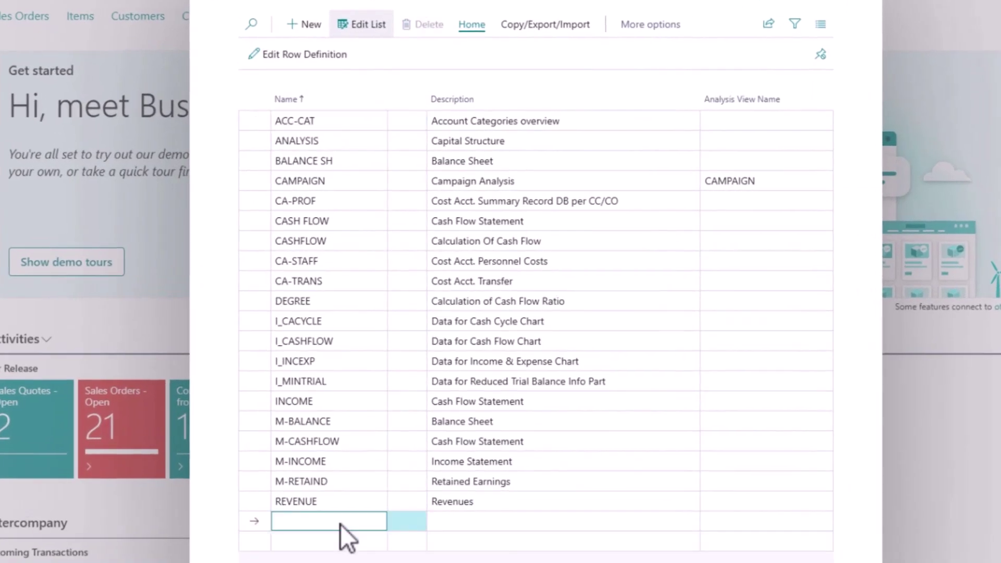
type("IS")
key("Tab")
type("Income Statement")
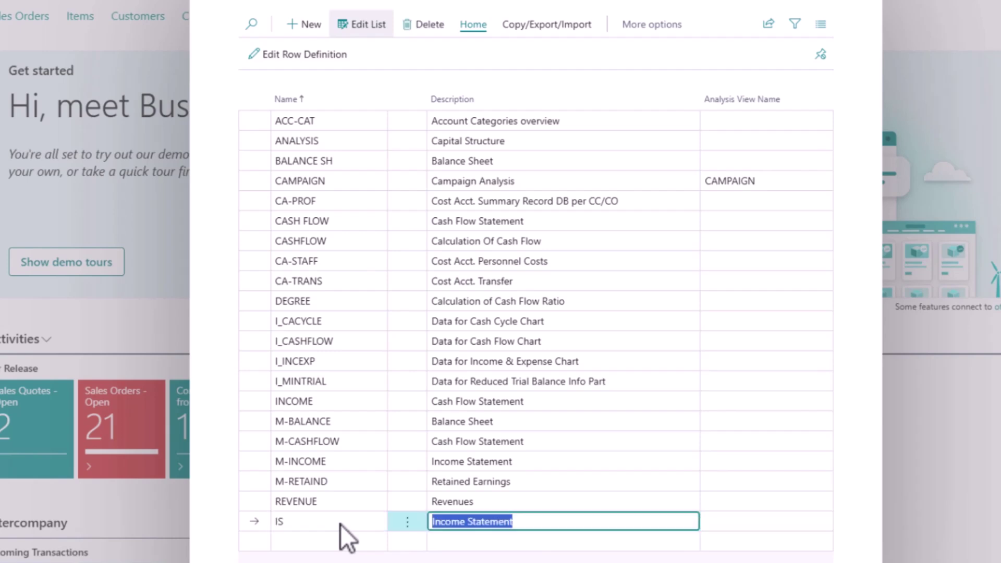
key("Return")
type("BS")
key("Tab")
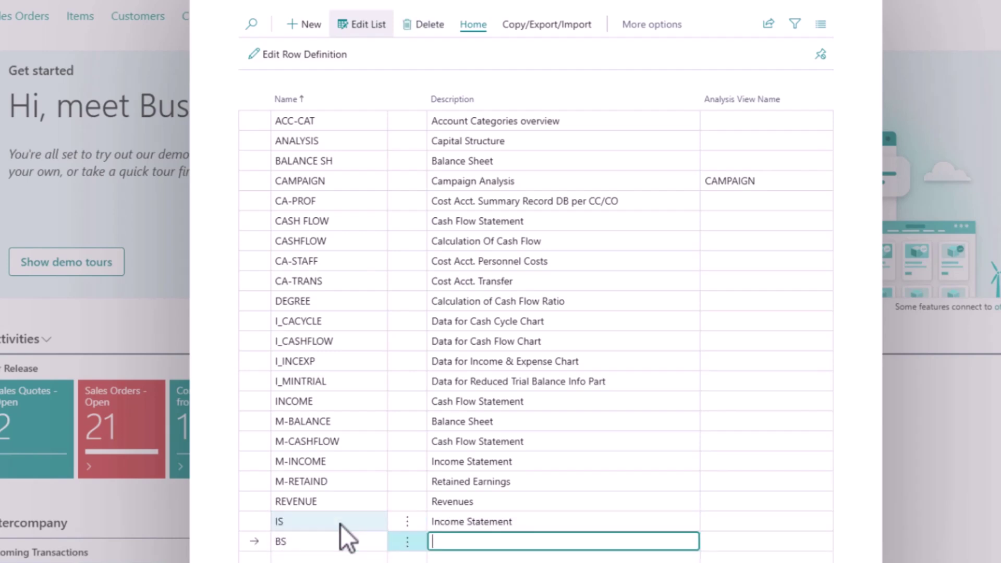
type("Balance Sheet")
key("Tab")
left_click(340, 524)
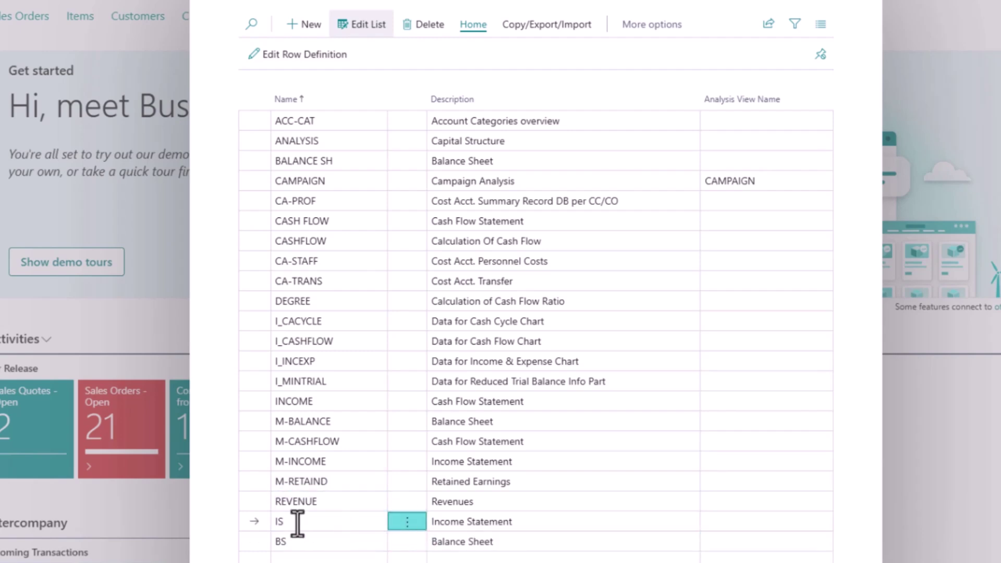
Step: Insert G/L accounts 40100 through 91000 as rows of the IS row definition
left_click(371, 520)
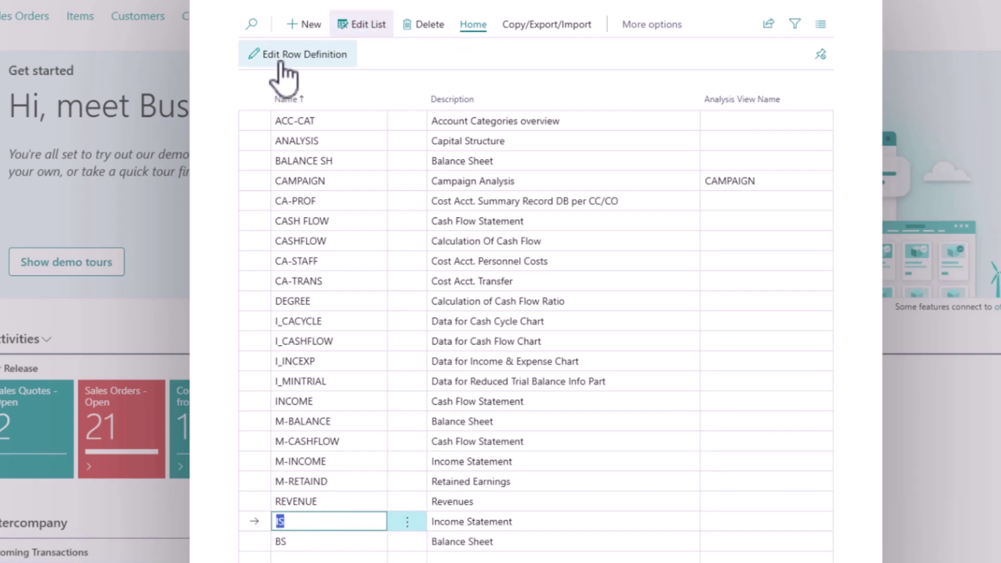
left_click(280, 63)
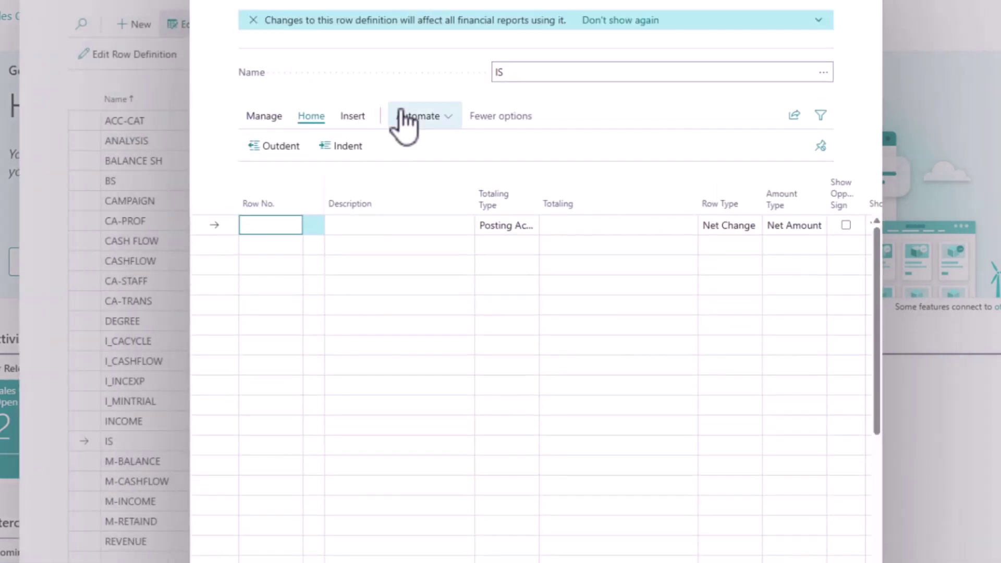
left_click(353, 117)
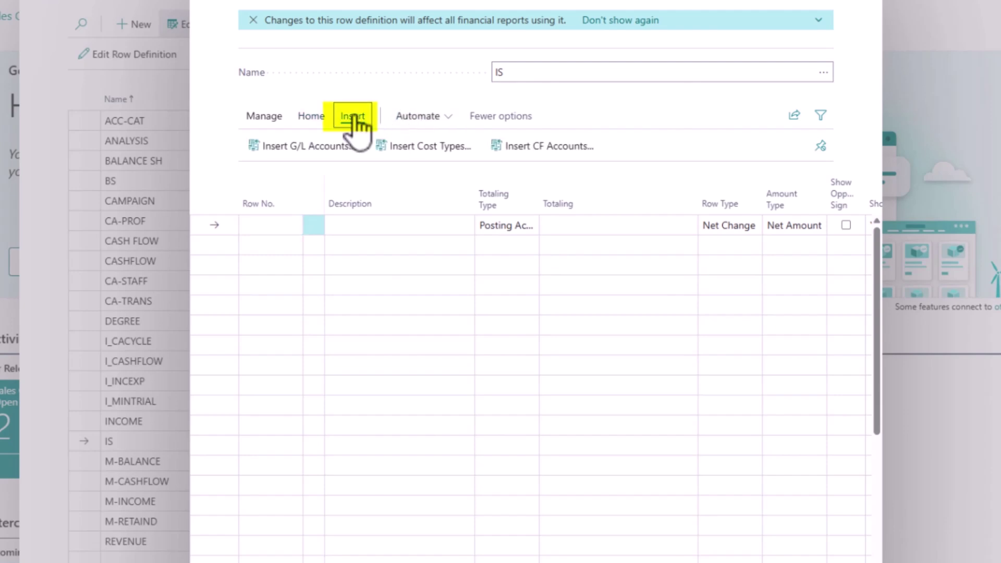
left_click(332, 148)
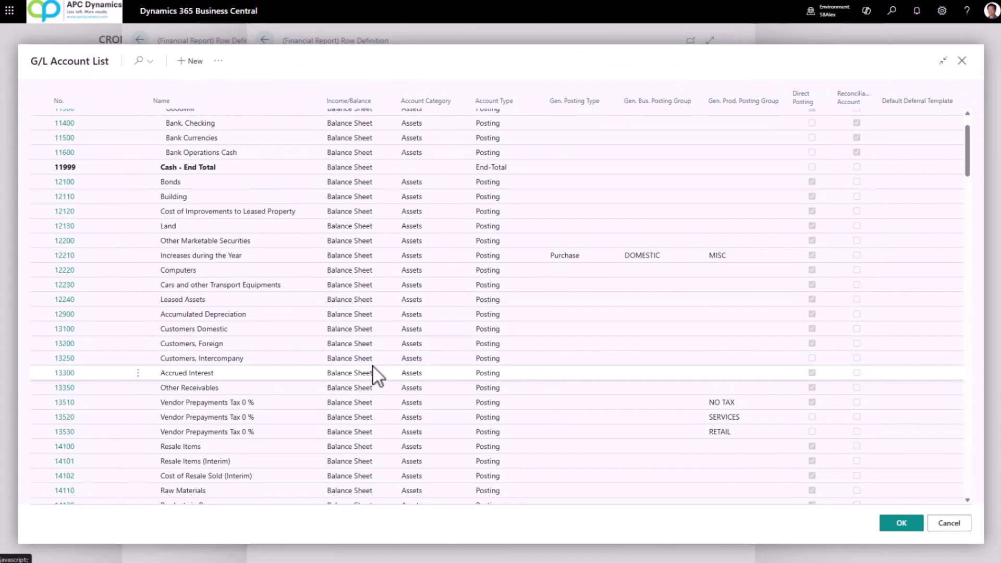
scroll(373, 367, "down", 12)
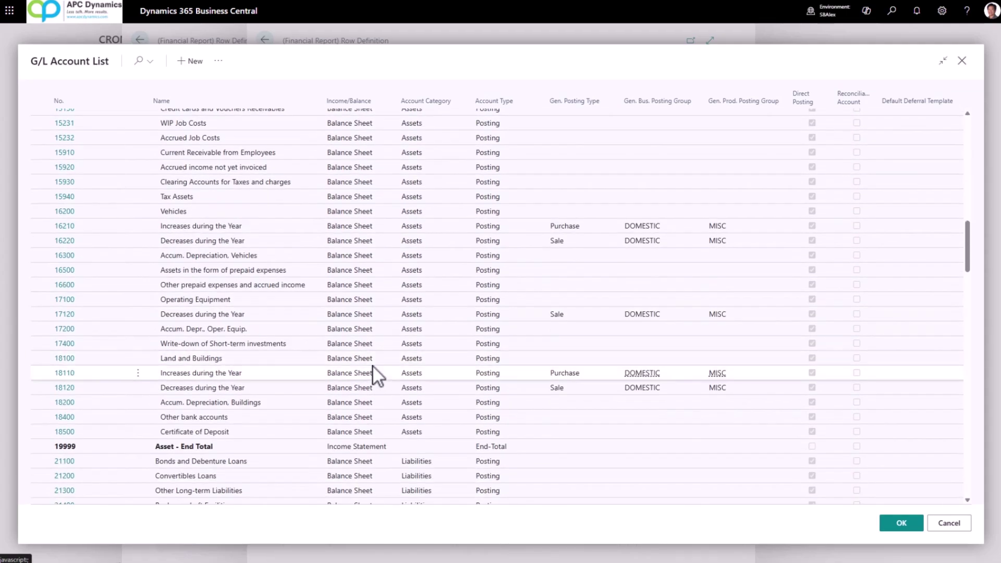
scroll(372, 365, "down", 20)
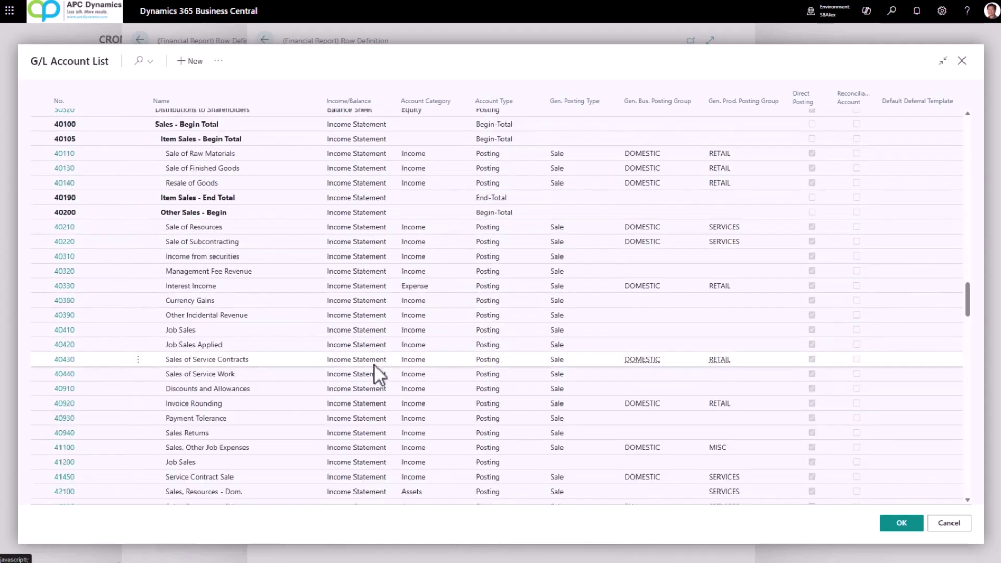
scroll(374, 364, "up", 3)
left_click(201, 226)
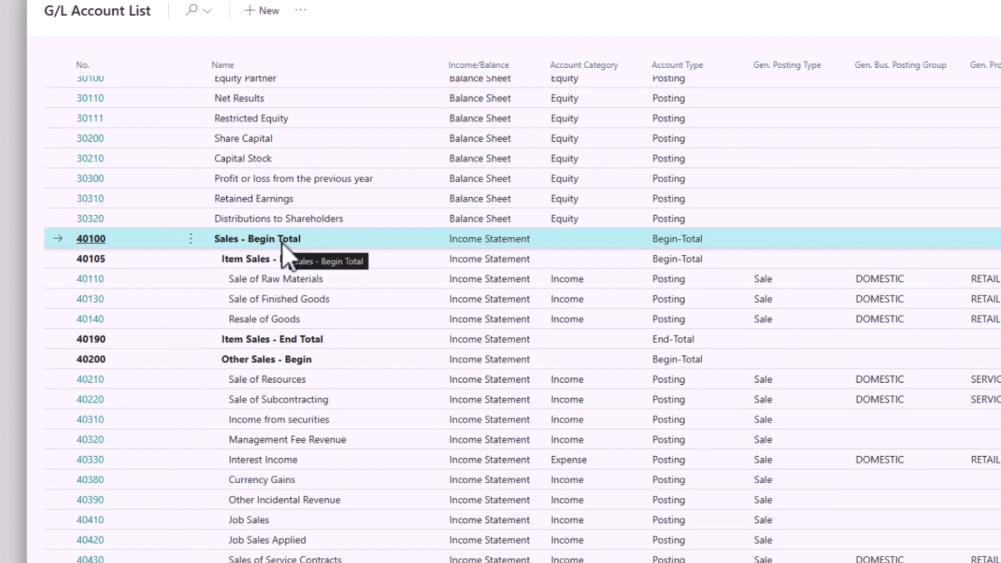
scroll(320, 389, "down", 20)
scroll(320, 389, "down", 15)
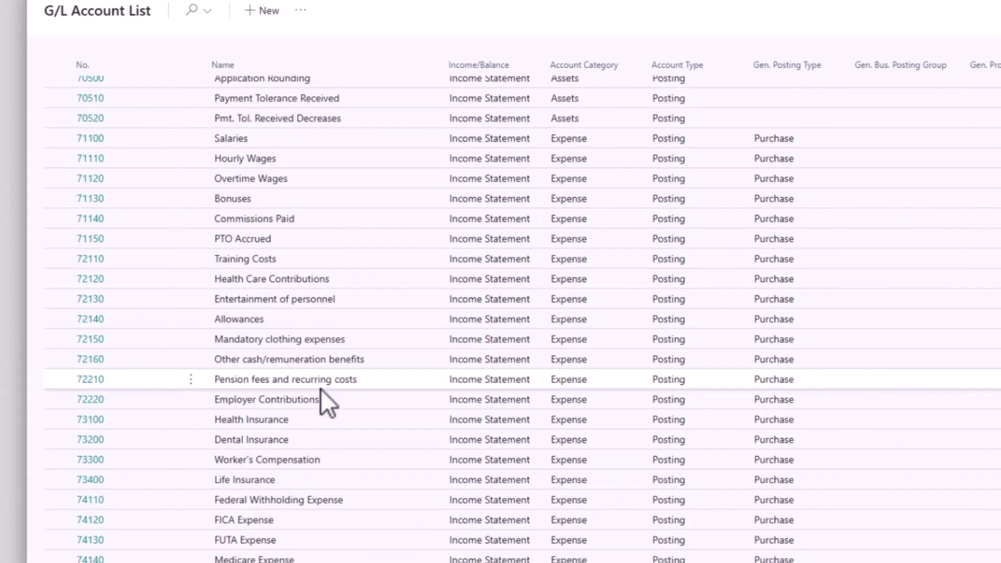
left_click(218, 494, "shift")
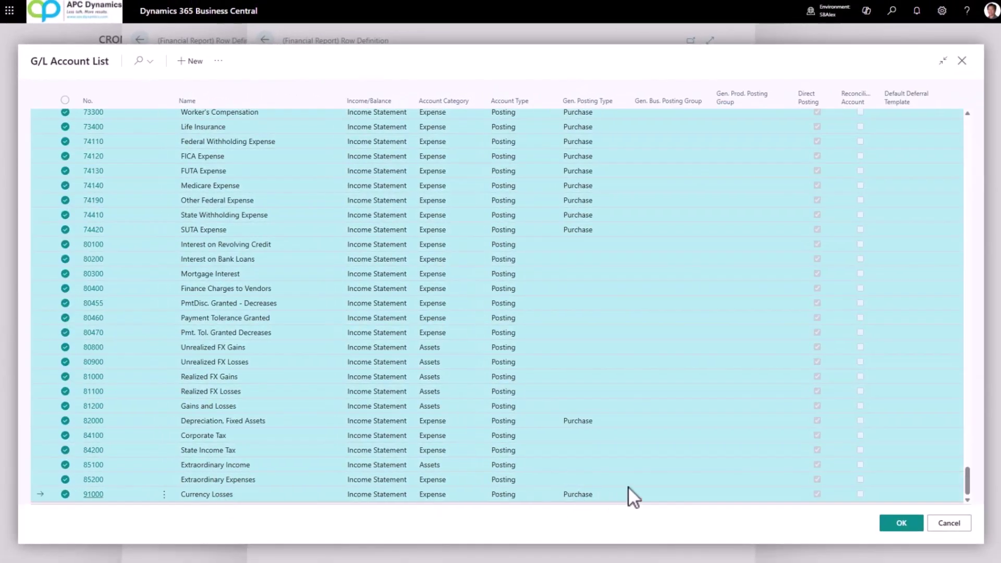
left_click(886, 521)
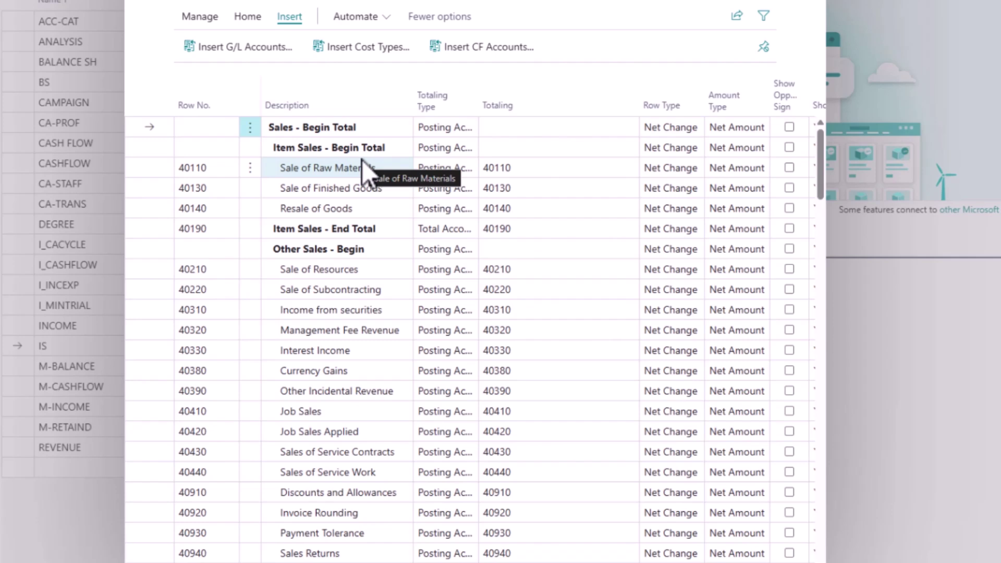
Step: Scroll through the inserted IS rows to check them
scroll(367, 329, "down", 6)
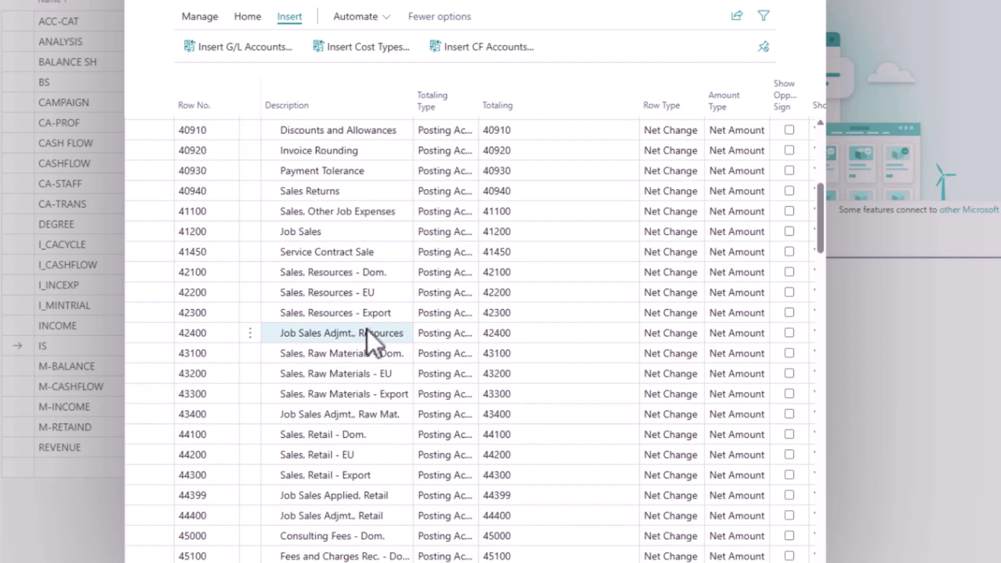
scroll(367, 329, "up", 6)
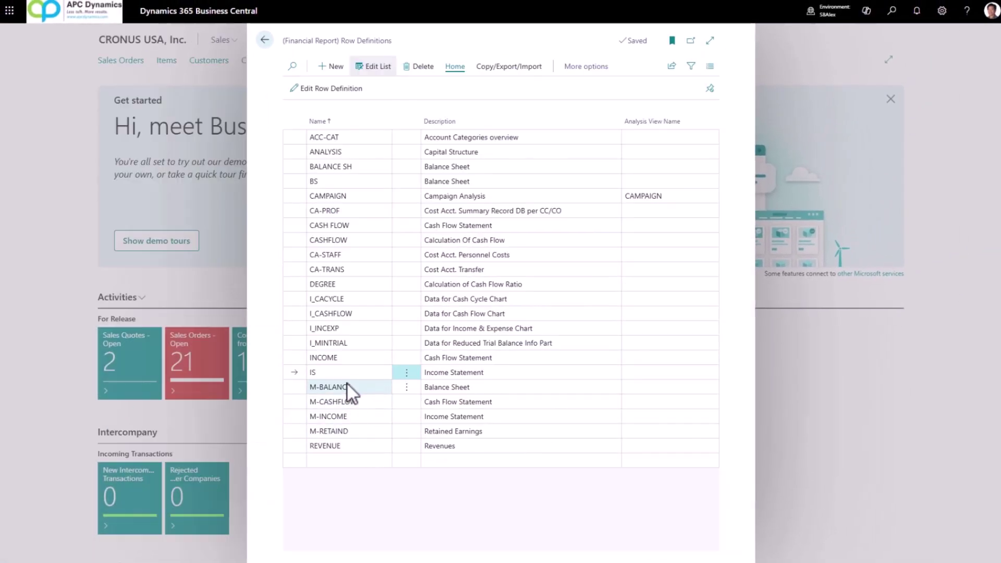
Step: Insert G/L accounts 10000 through 30320 into the BS row definition and close the page
left_click(170, 139)
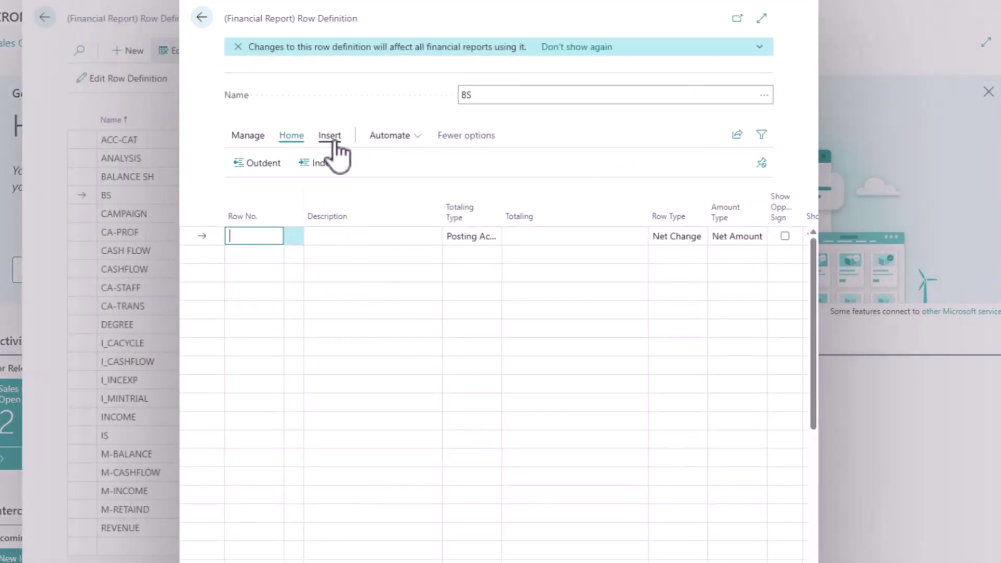
left_click(329, 137)
left_click(292, 163)
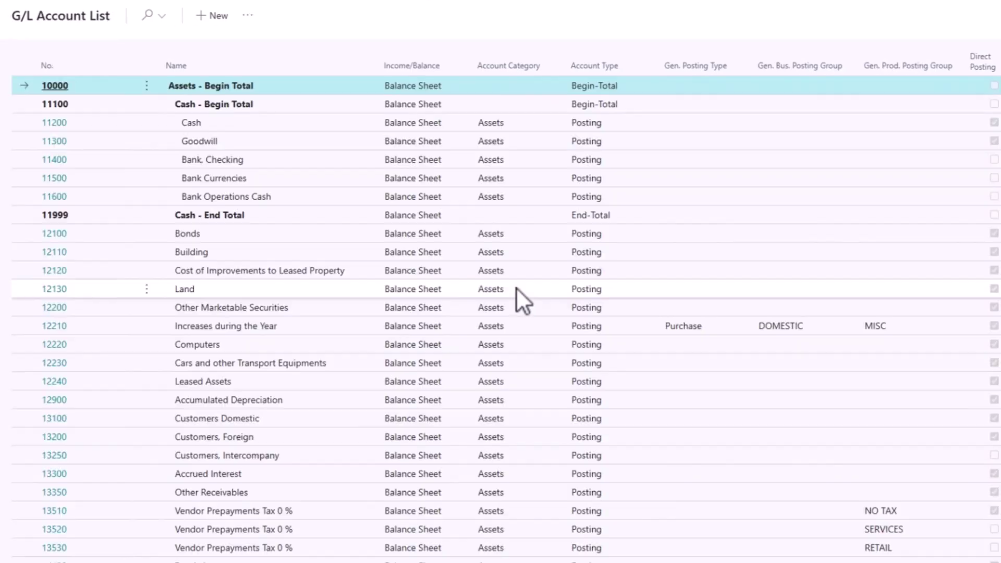
scroll(334, 303, "down", 15)
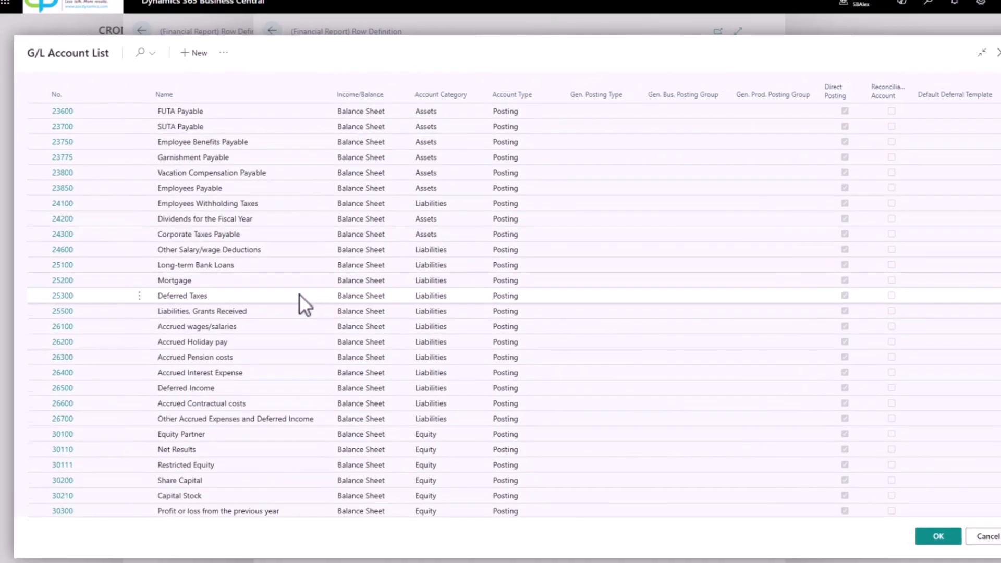
left_click(304, 214, "shift")
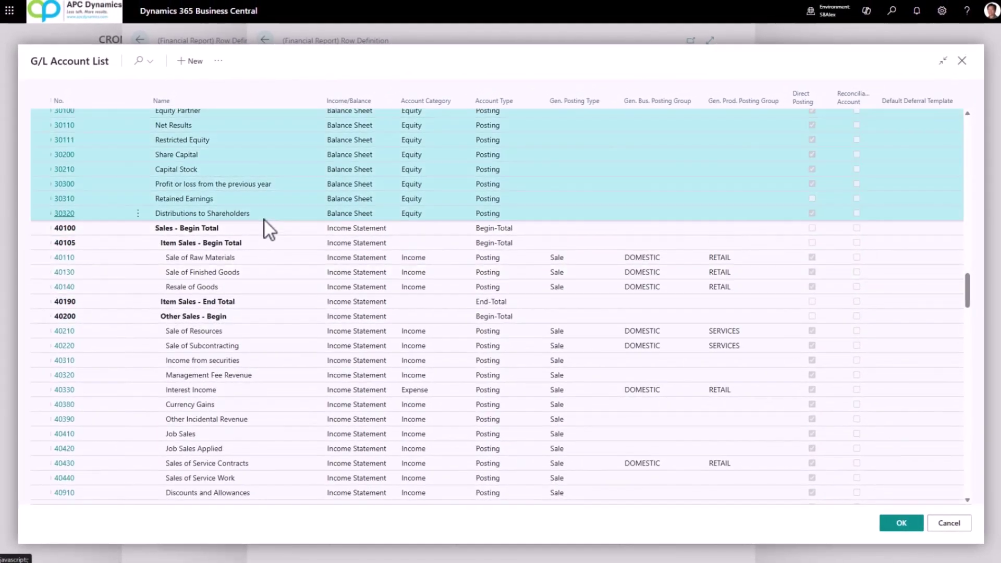
left_click(897, 524)
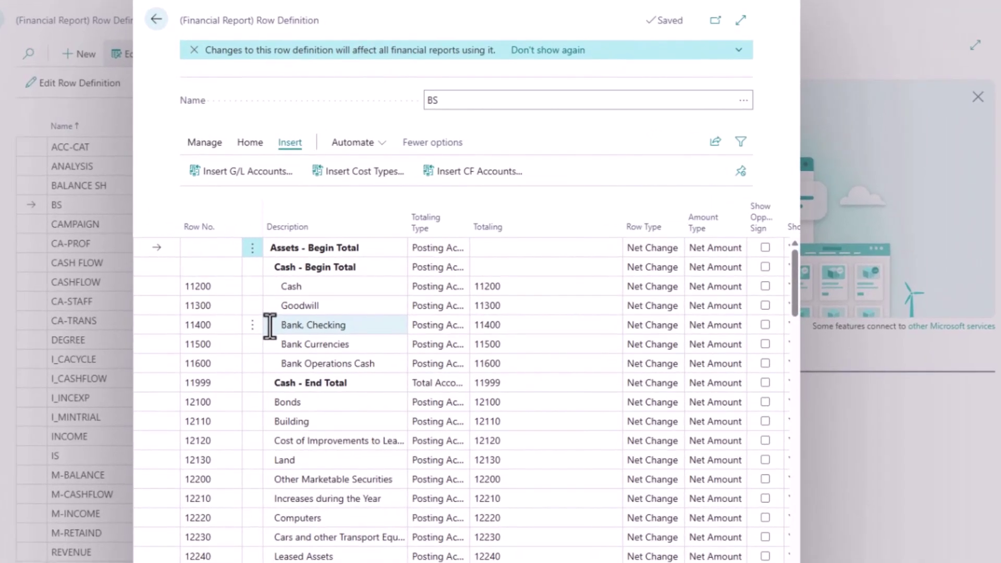
left_click(741, 21)
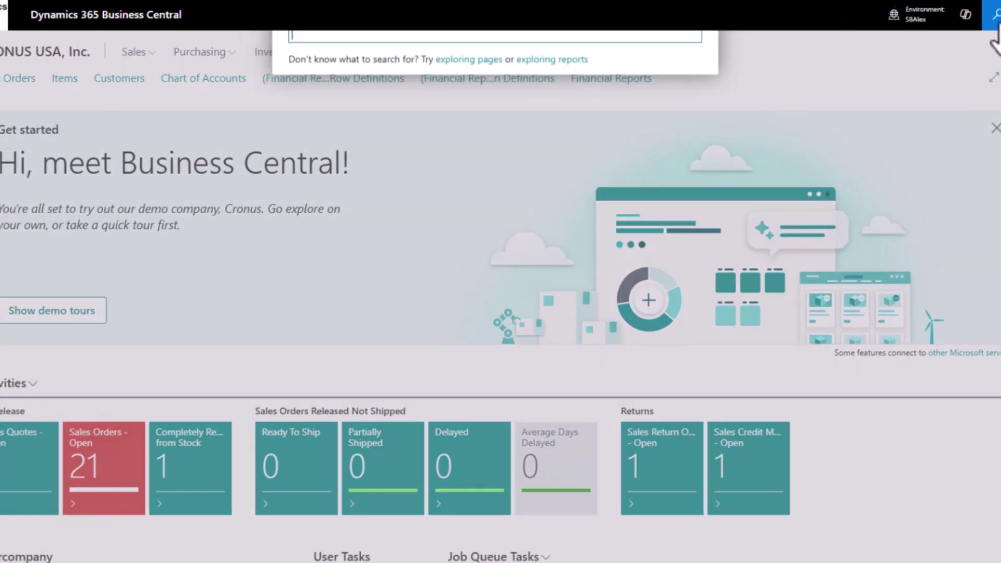
Step: Search 'column defin', open Financial Report Column Definitions, and select M-BALANCE
type("column defin")
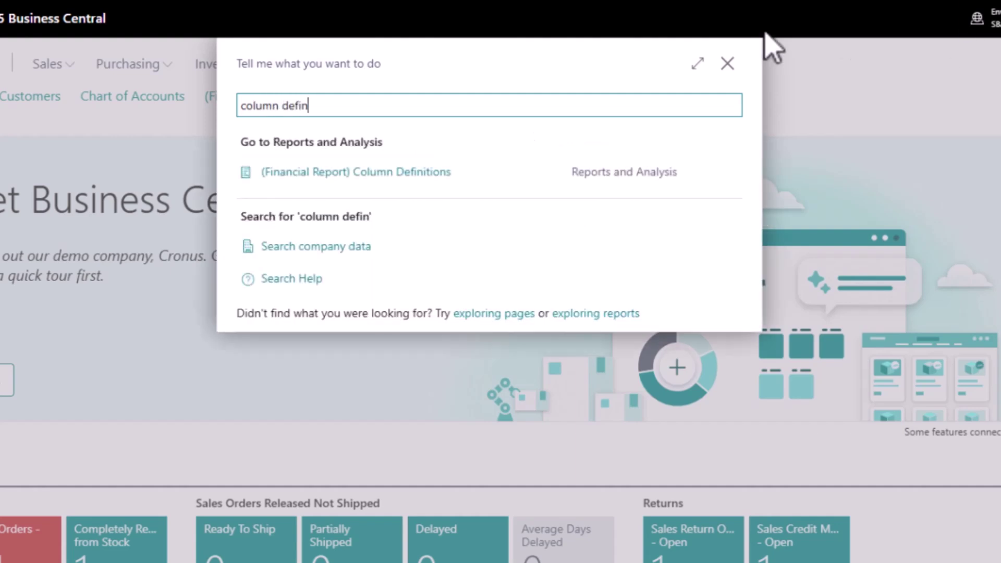
left_click(471, 172)
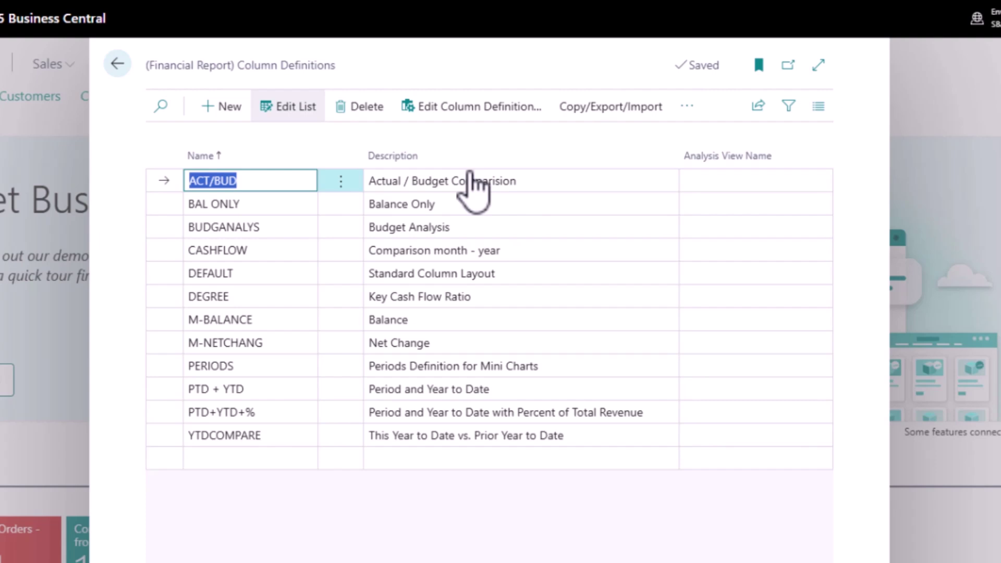
left_click(270, 343)
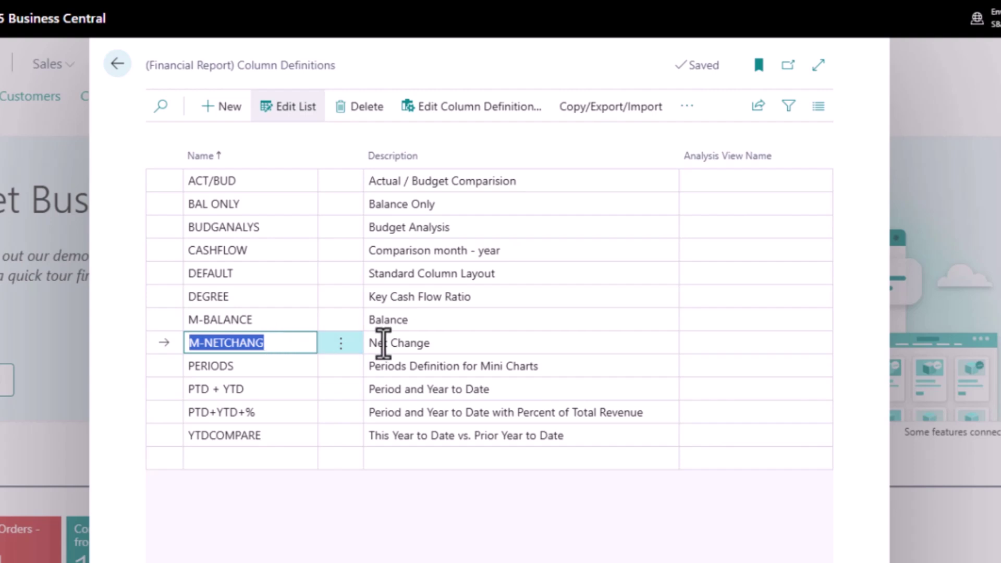
left_click(280, 329)
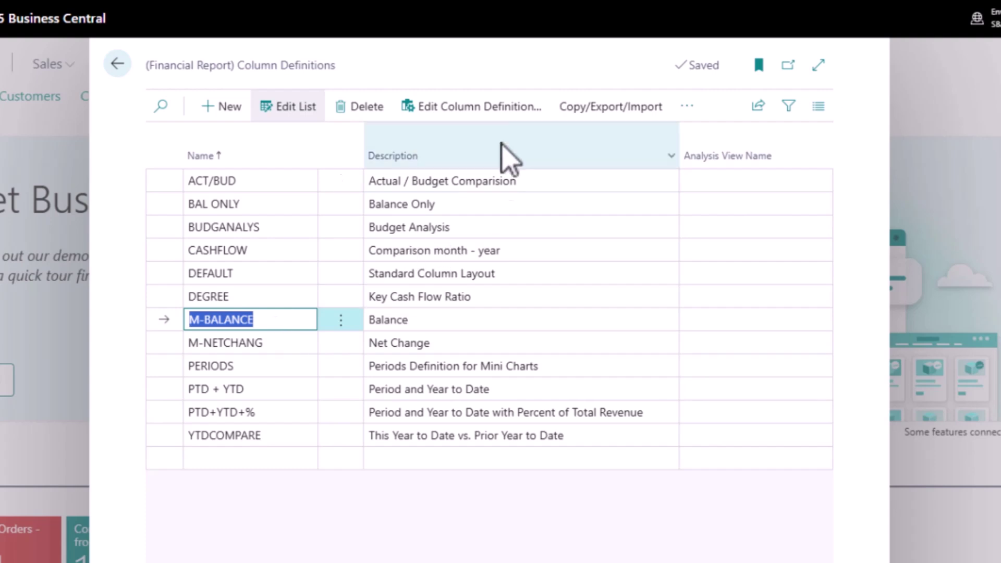
Step: Inspect the column types of M-BALANCE (Balance) and M-NETCHANG (Net Change)
left_click(453, 108)
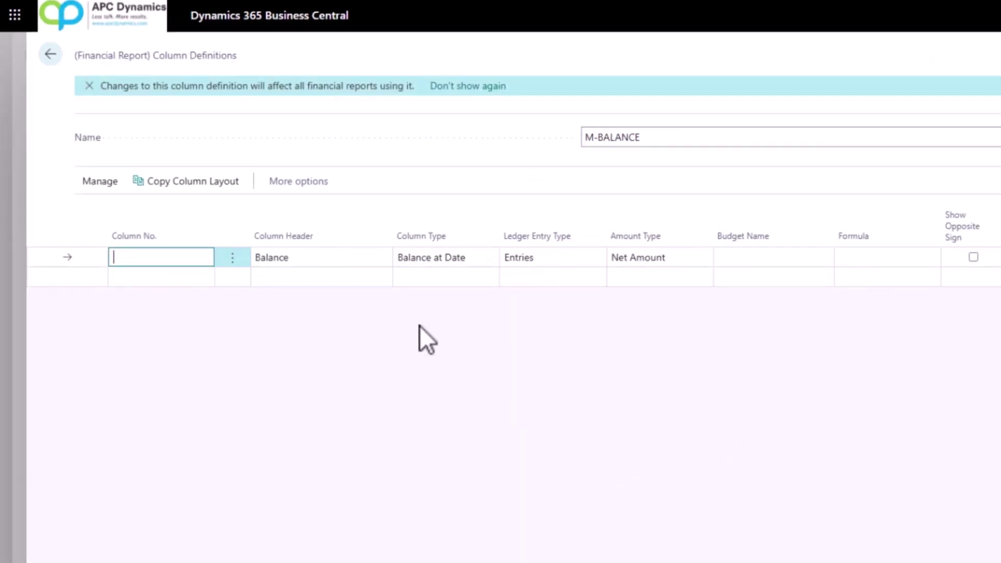
left_click(433, 252)
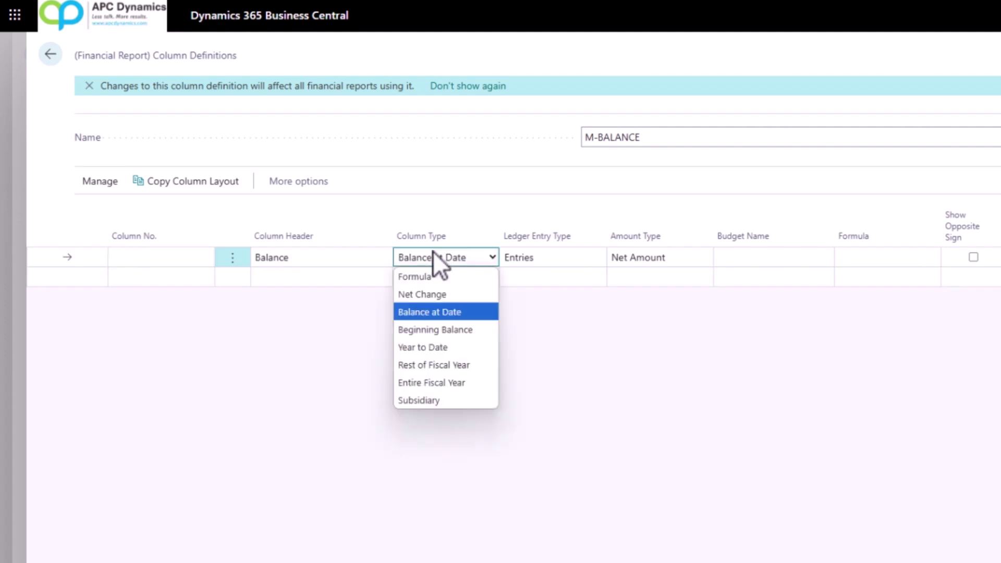
key("Escape")
key("Escape")
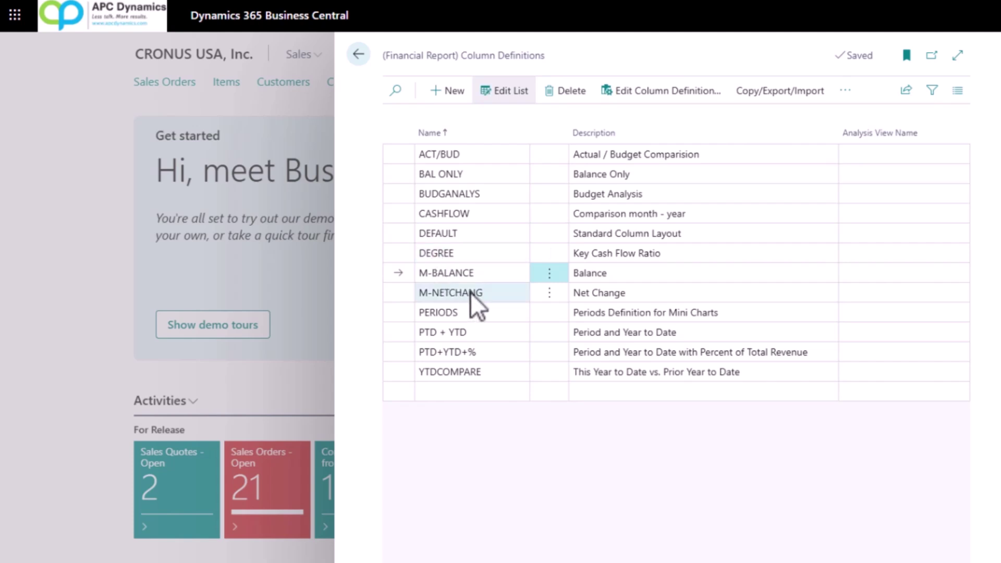
left_click(471, 292)
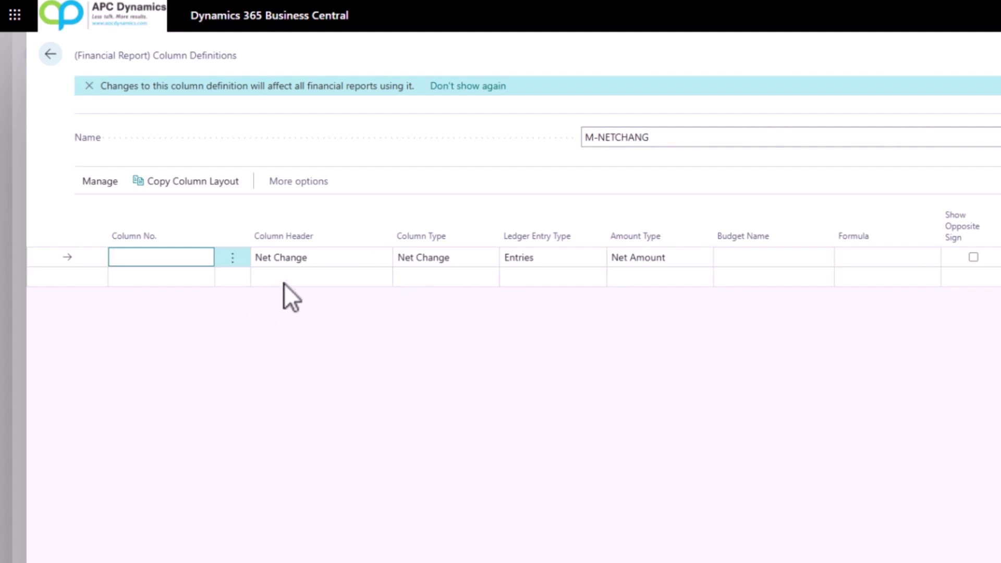
left_click(442, 258)
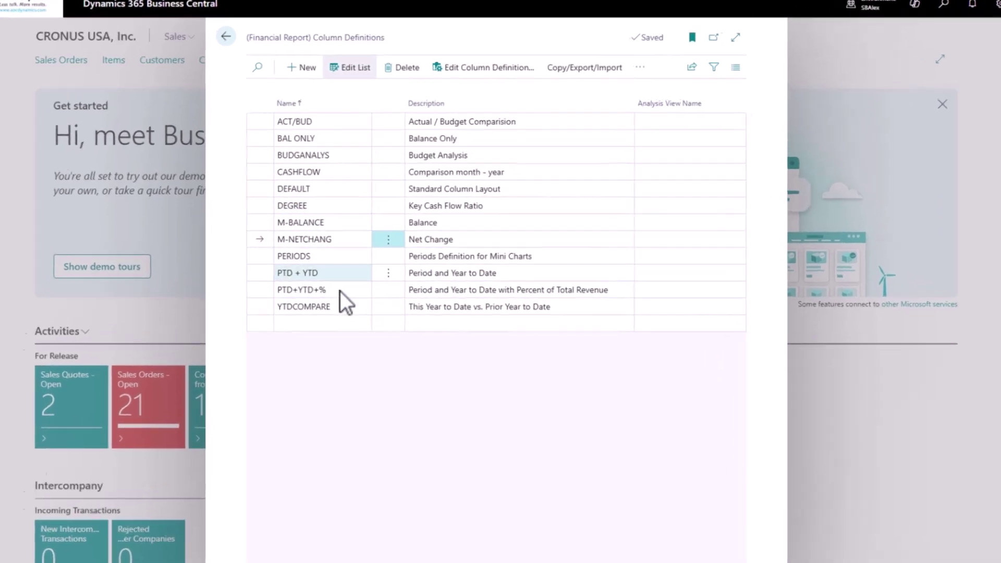
Step: Add a new column definition MONTHLY described as 'Monthly Analysis'
left_click(345, 290)
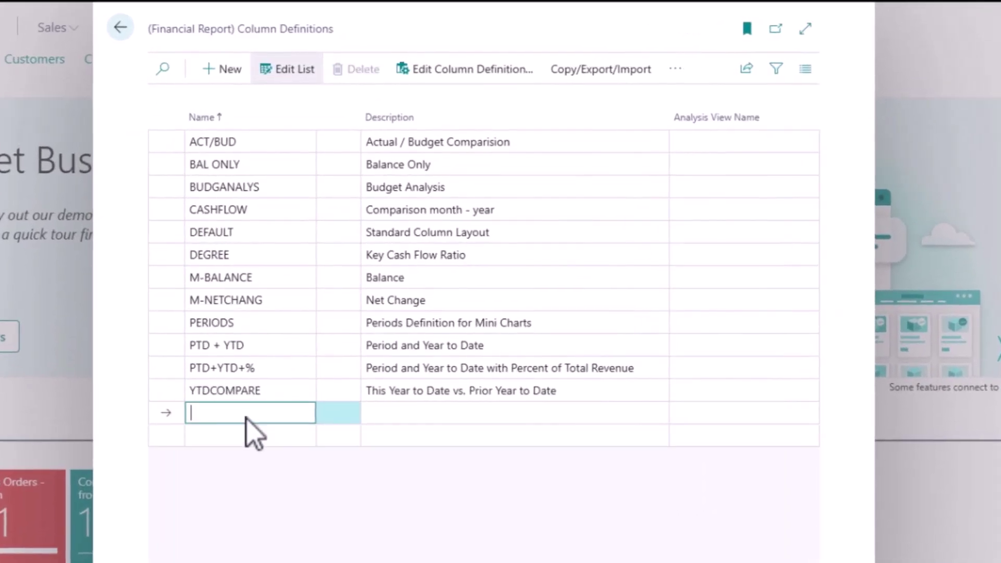
type("monthly")
key("Tab")
type("Monthly Analysis")
key("Tab")
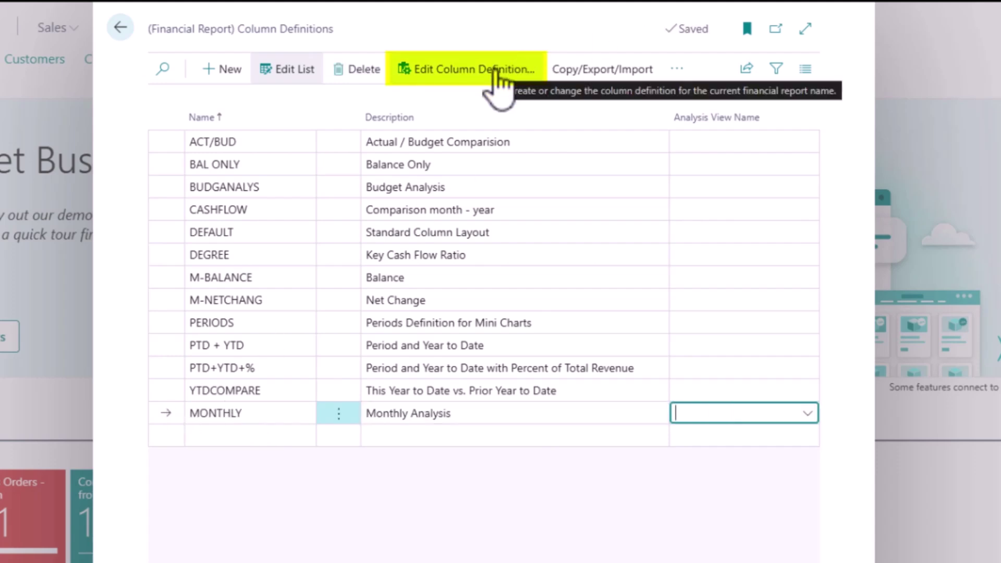
Step: In MONTHLY, enter column headers Jan, Feb, Mar and Aprl
left_click(495, 73)
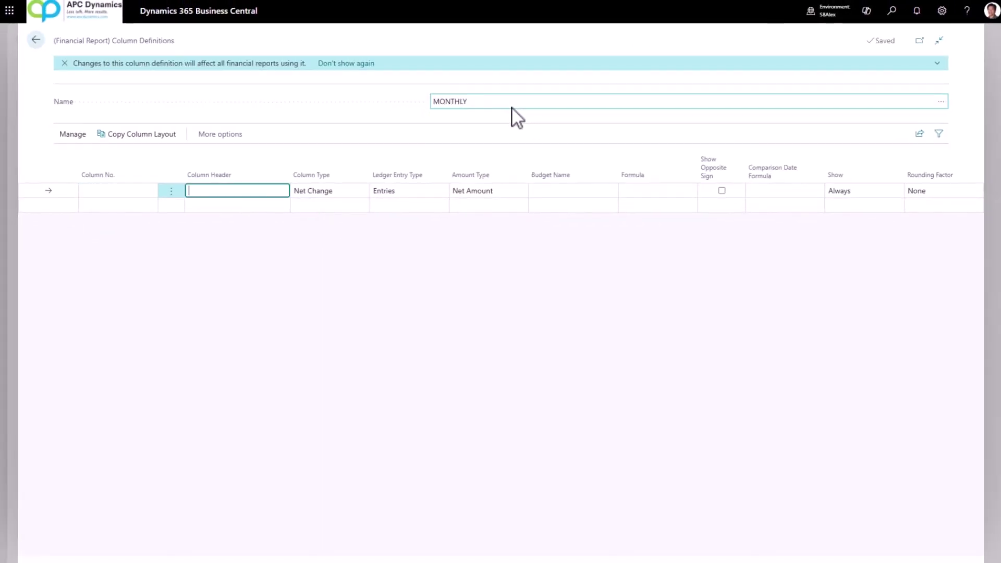
type("Jan")
key("Down")
type("Feb")
key("Down")
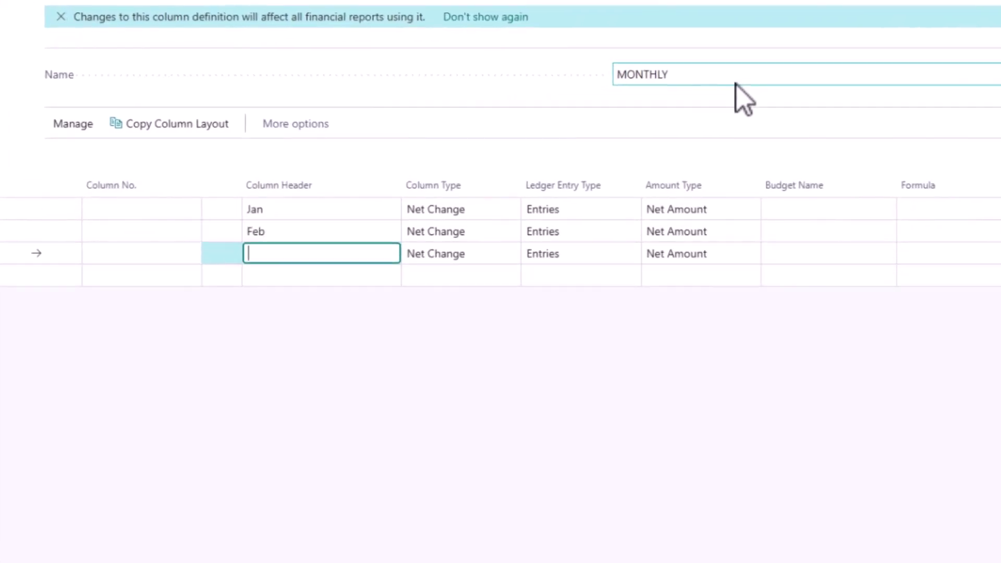
type("Mar")
key("Down")
type("Aprl")
key("Down")
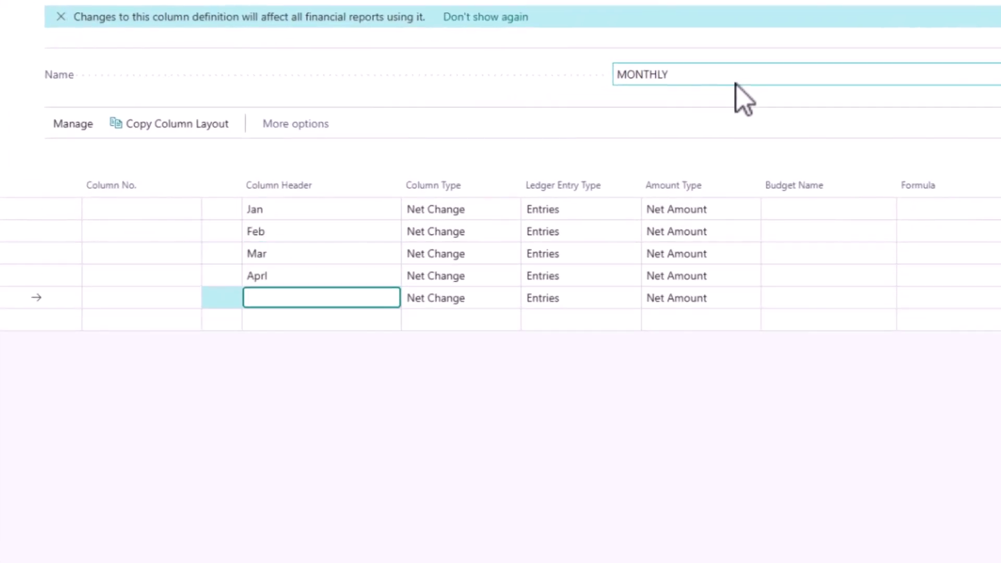
Step: Personalize the MONTHLY column grid to show a Comparison Period Formula column placed before Show
left_click(942, 12)
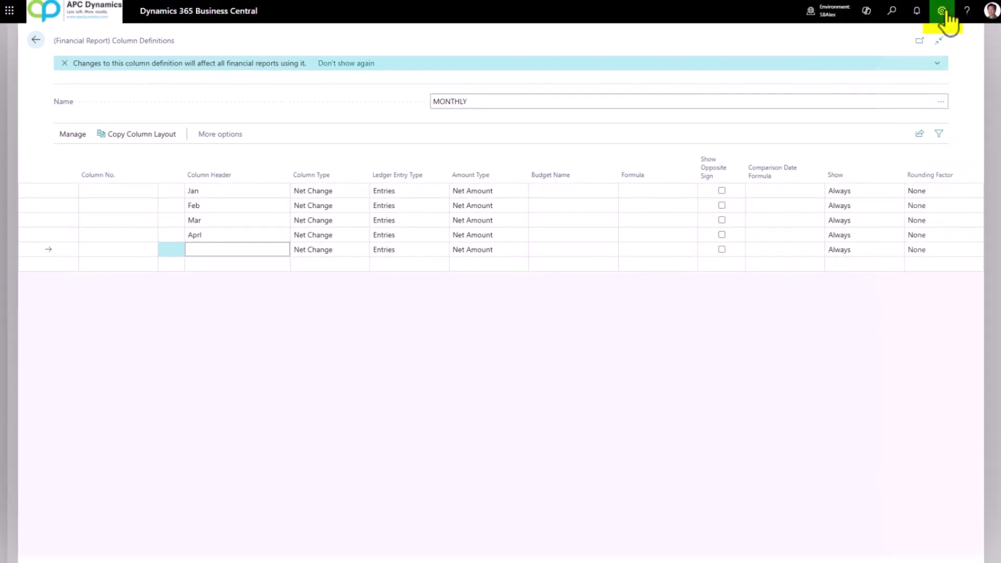
left_click(865, 93)
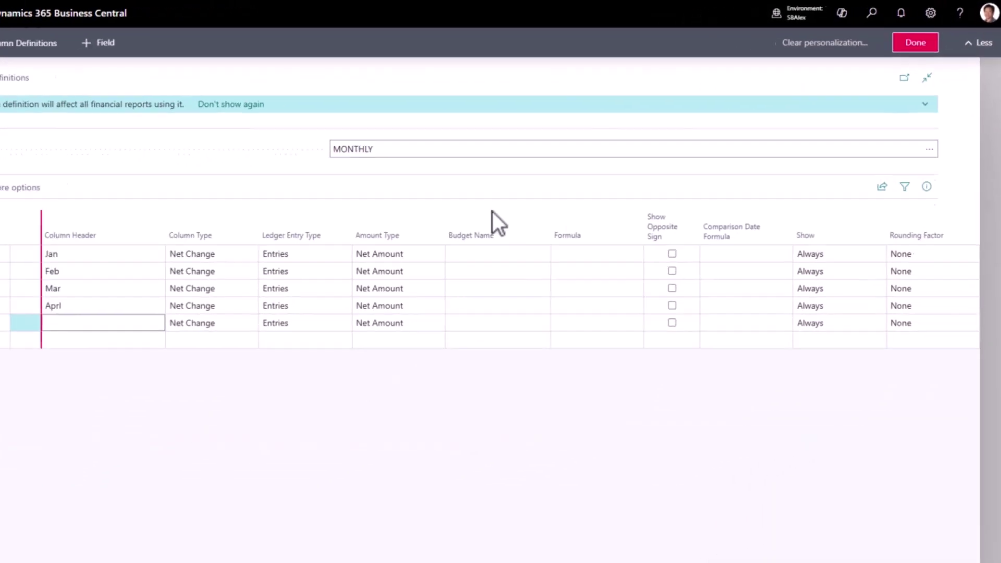
left_click(98, 43)
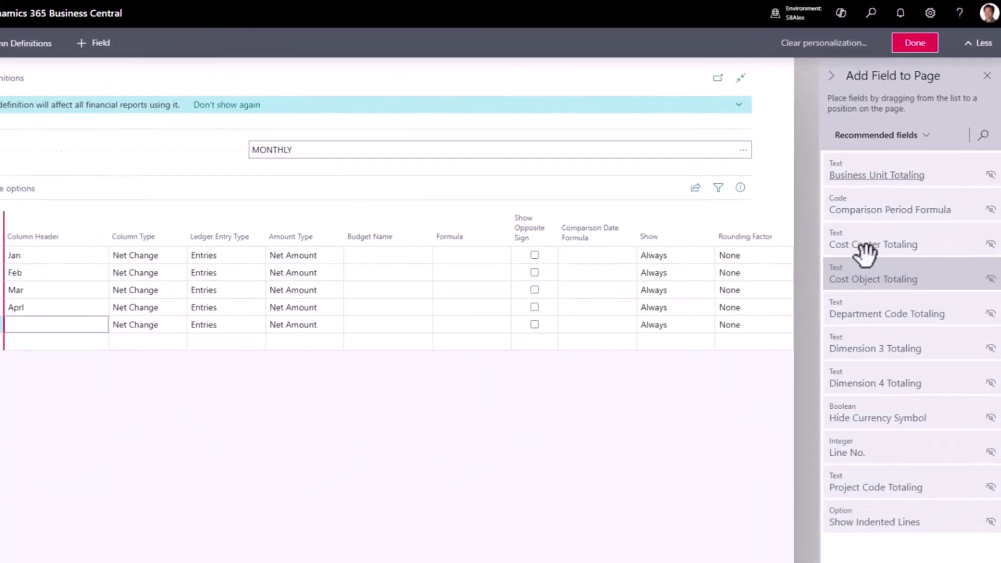
left_click_drag(932, 199, 648, 234)
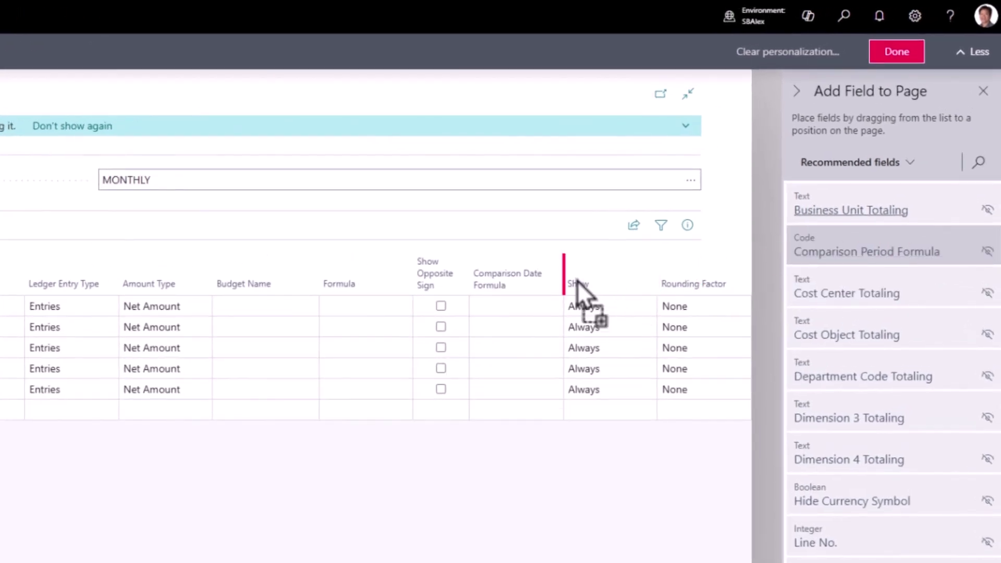
left_click_drag(577, 280, 577, 281)
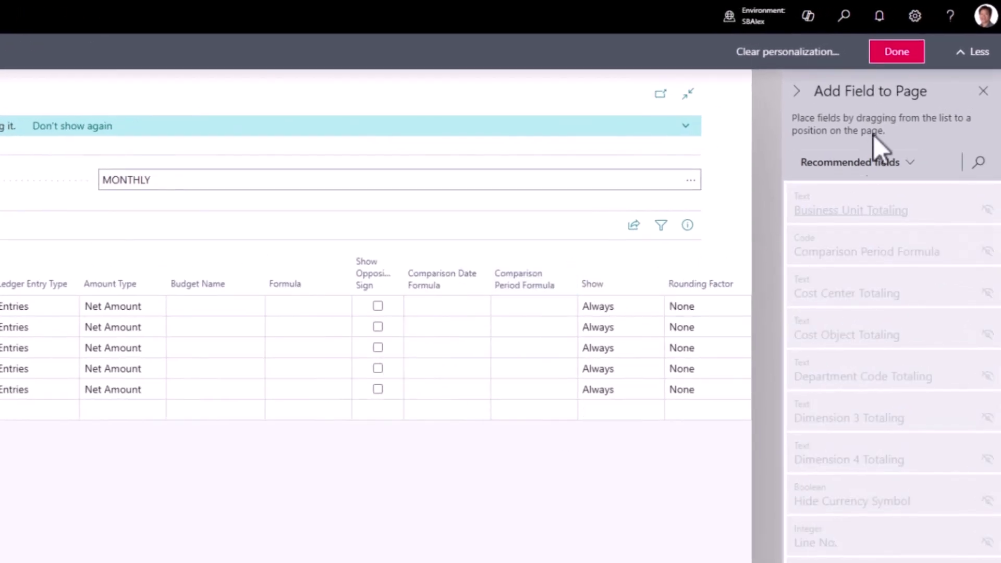
left_click(900, 49)
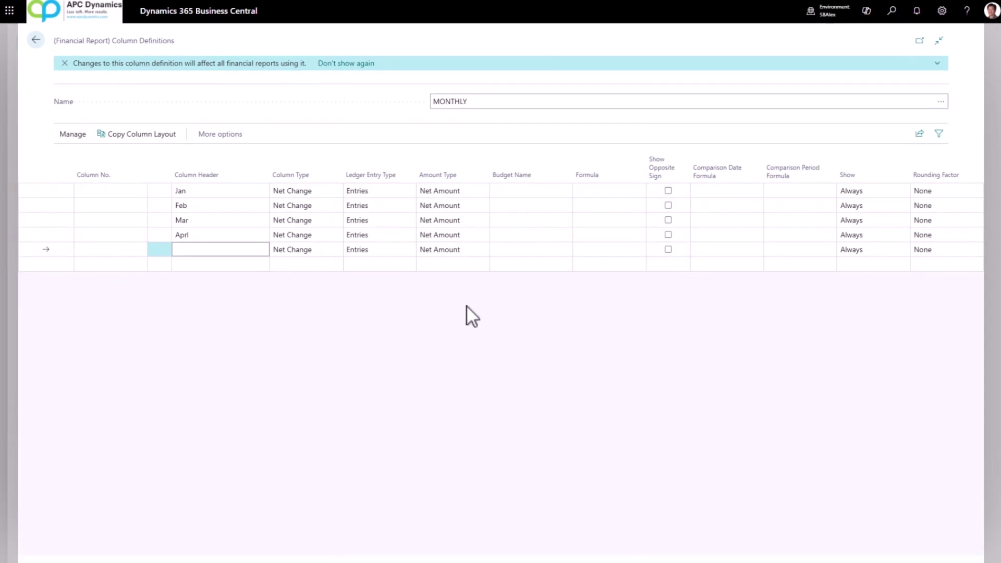
Step: Enter the comparison period formula FY[1] for the Jan column
left_click(787, 192)
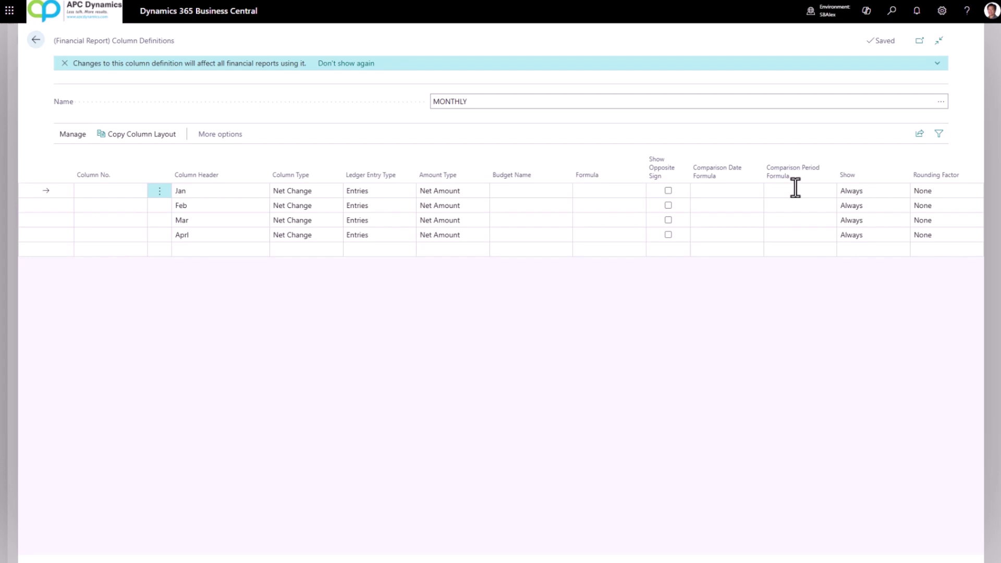
left_click(795, 190)
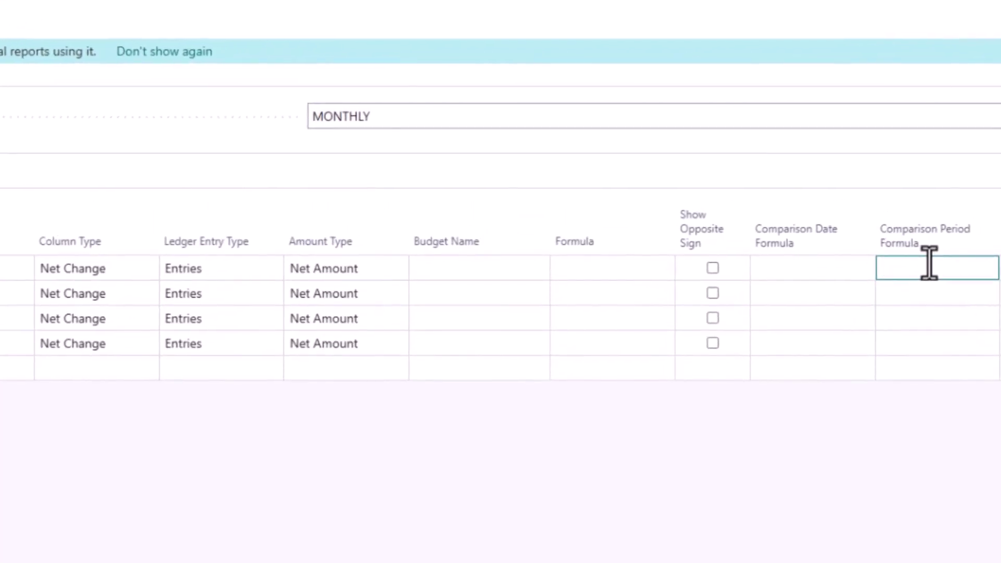
type("FY[]")
key("BackSpace")
type("1]")
key("Return")
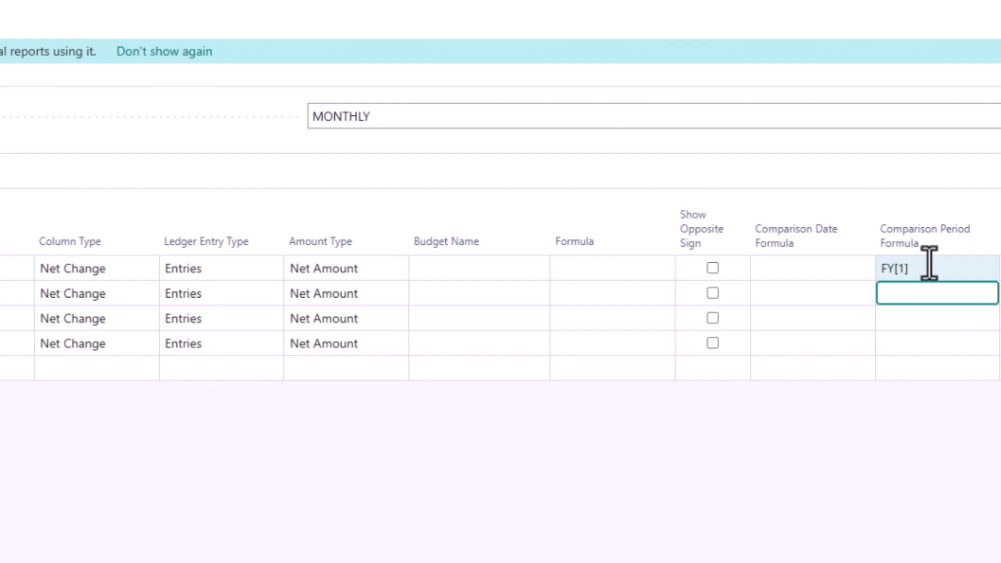
Step: Enter FY[2], FY[3] and FY[4] for Feb, Mar and Aprl, starting a new fifth row
type("FY[2]")
key("Down")
type("FY[3]")
key("Down")
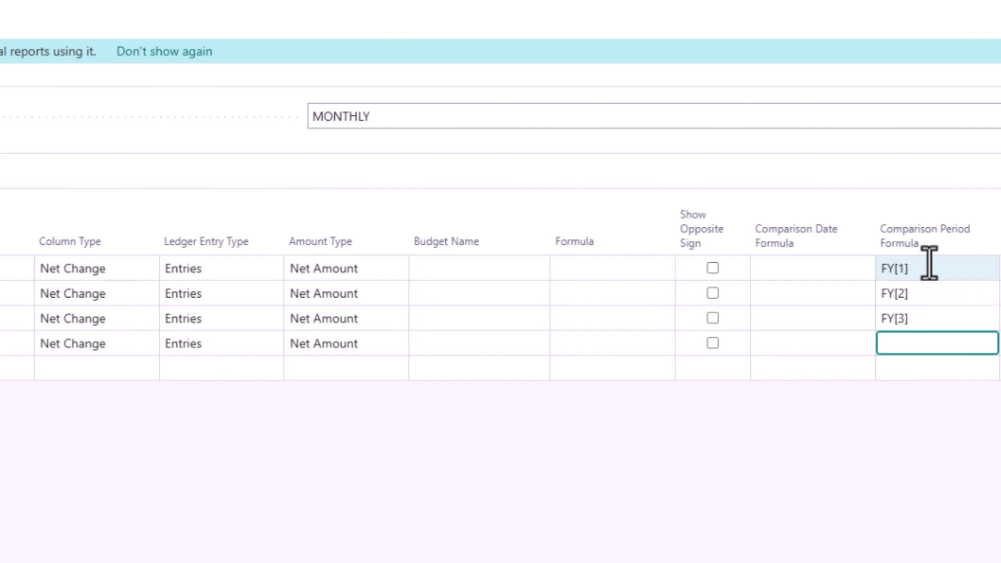
type("FY[4]")
key("Down")
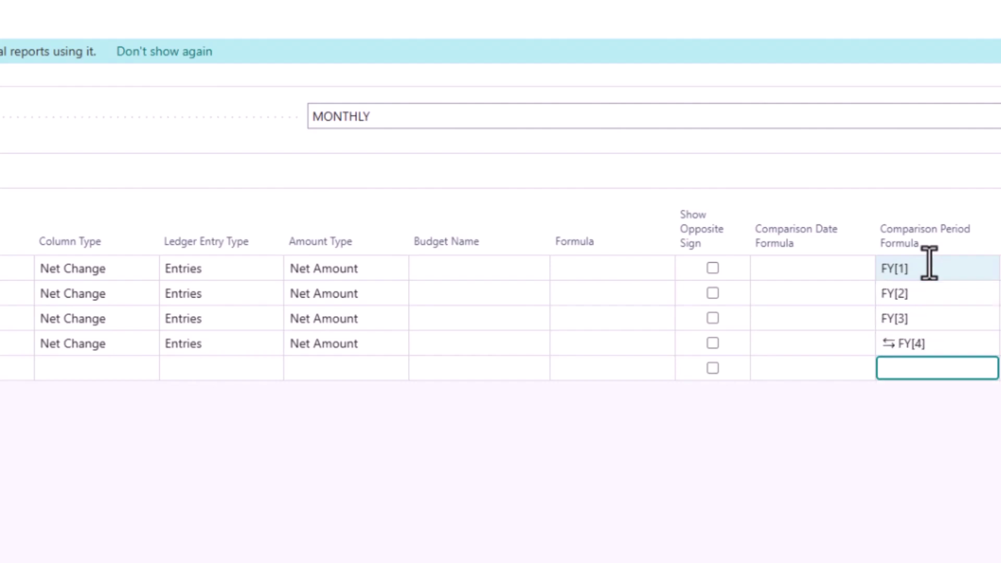
key("shift+Tab")
key("shift+Tab")
key("shift+Tab")
key("shift+Tab")
key("shift+Tab")
key("shift+Tab")
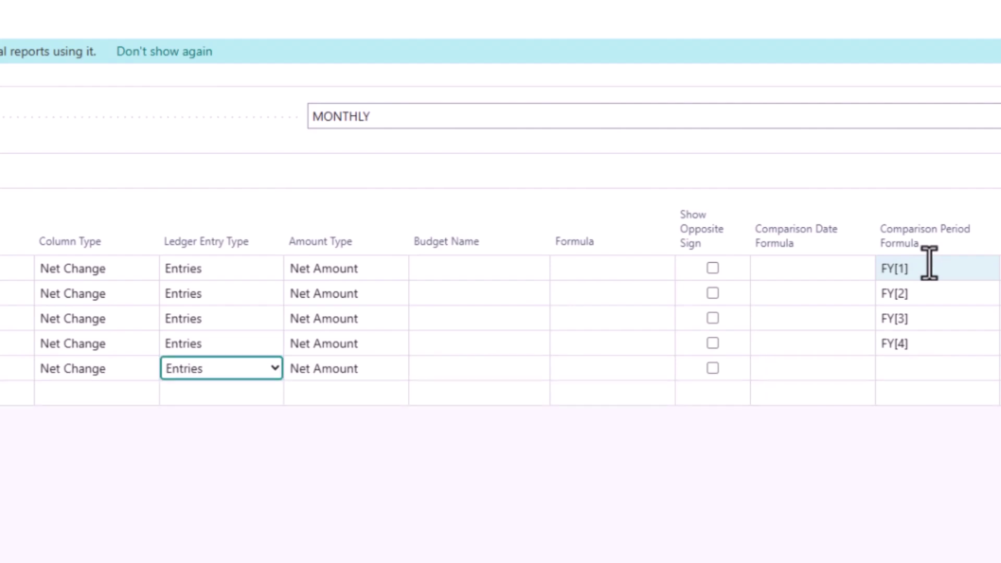
key("shift+Tab")
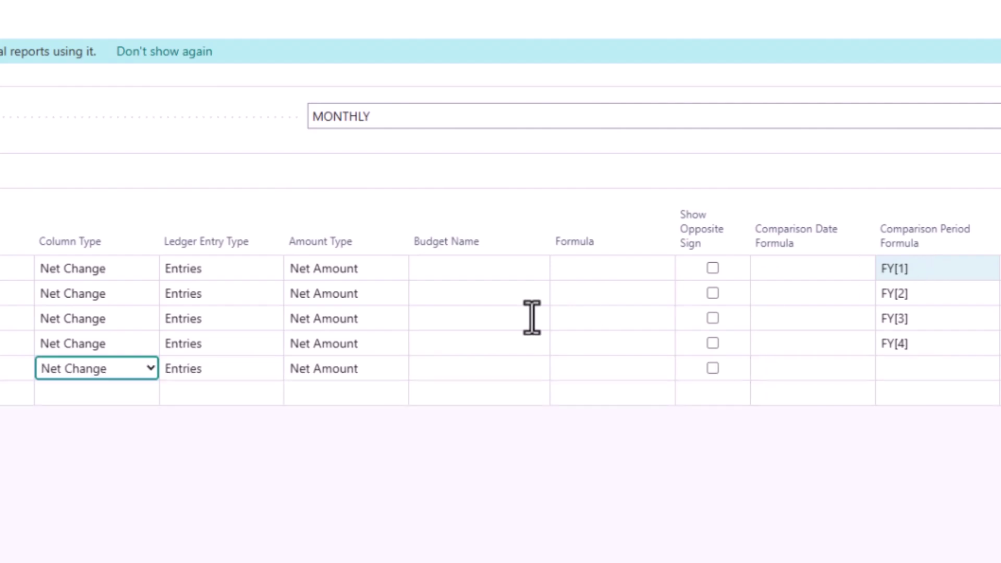
Step: Make row 5 a Formula column, number Jan–Aprl A01–A04, and enter its formula a01..a04
left_click(141, 369)
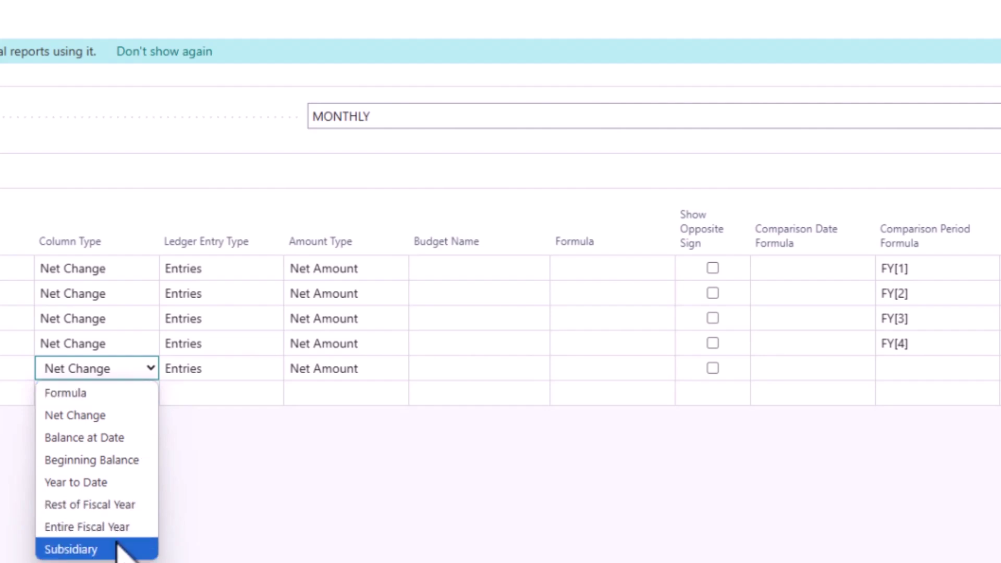
left_click(137, 392)
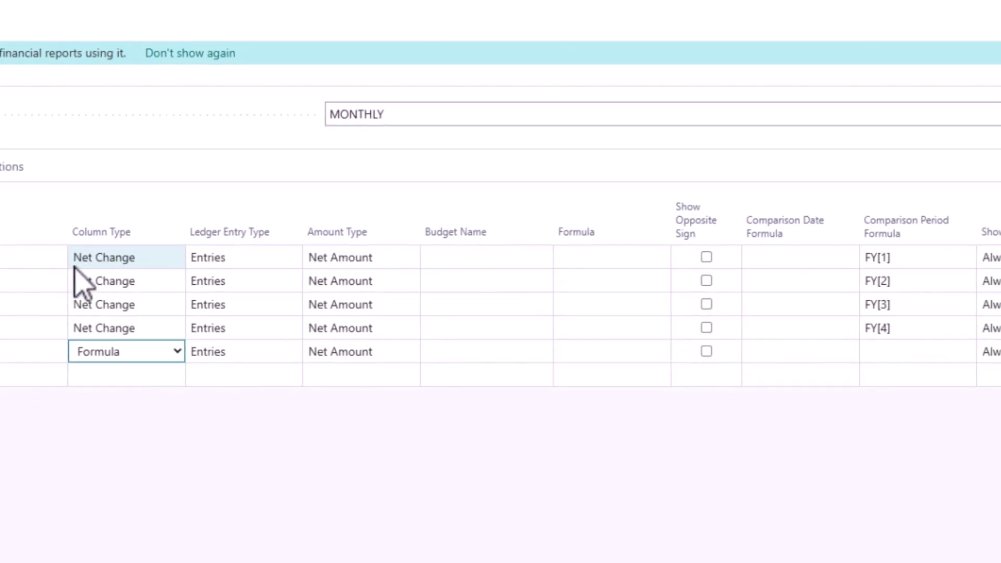
left_click(113, 192)
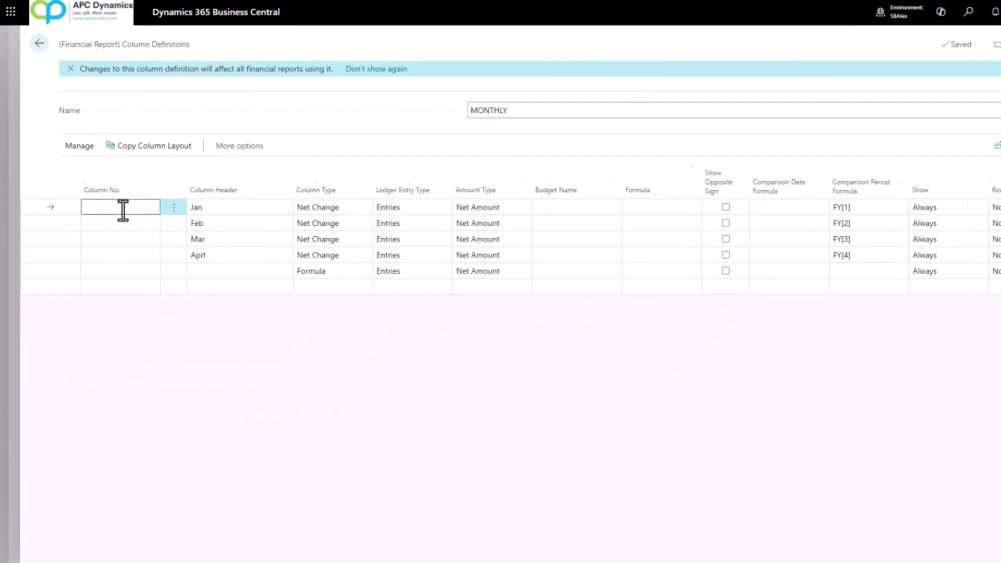
type("a01")
key("Return")
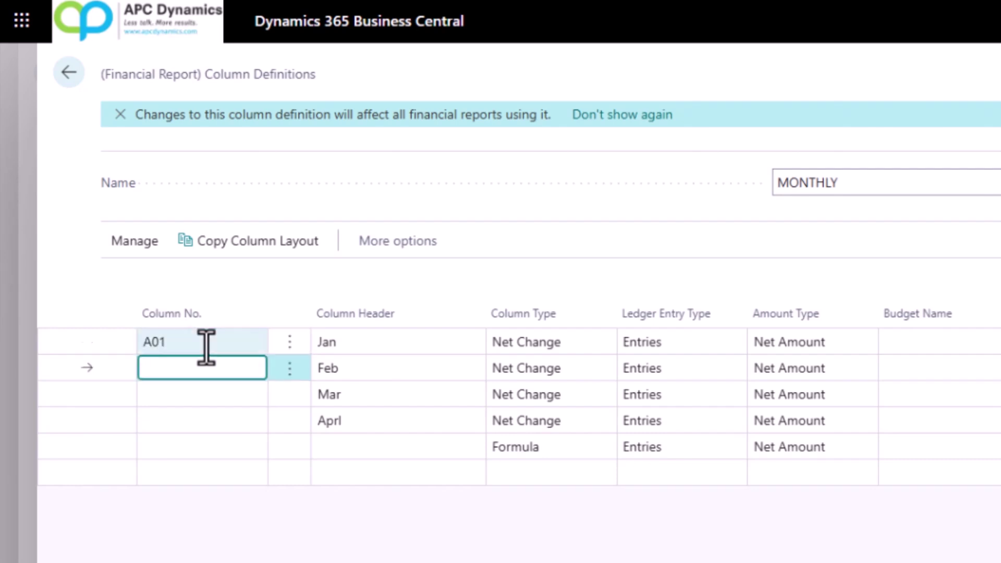
type("a02")
key("Return")
type("a03")
key("Return")
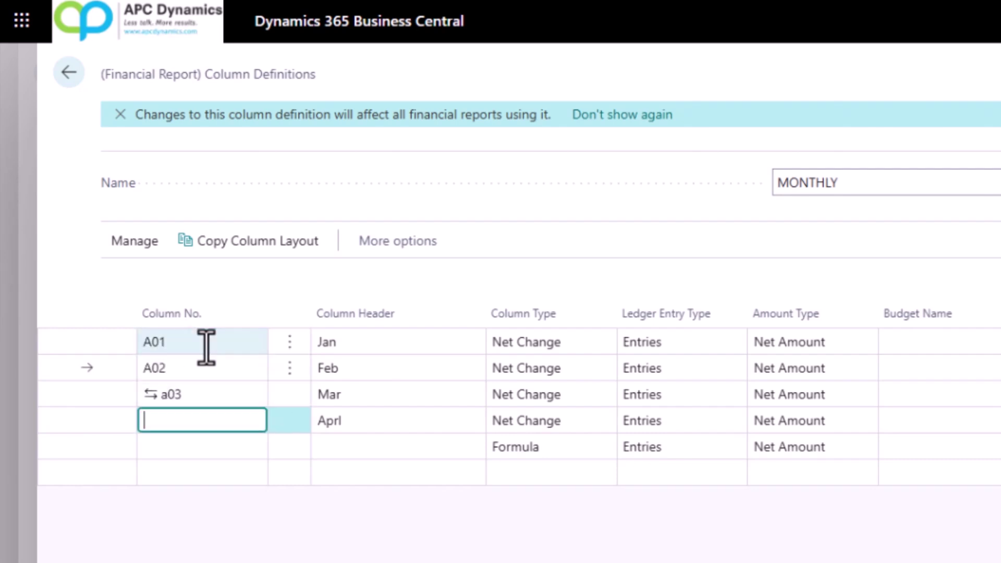
type("a04")
key("Return")
key("Tab")
key("Tab")
key("Tab")
key("Tab")
key("Tab")
key("Tab")
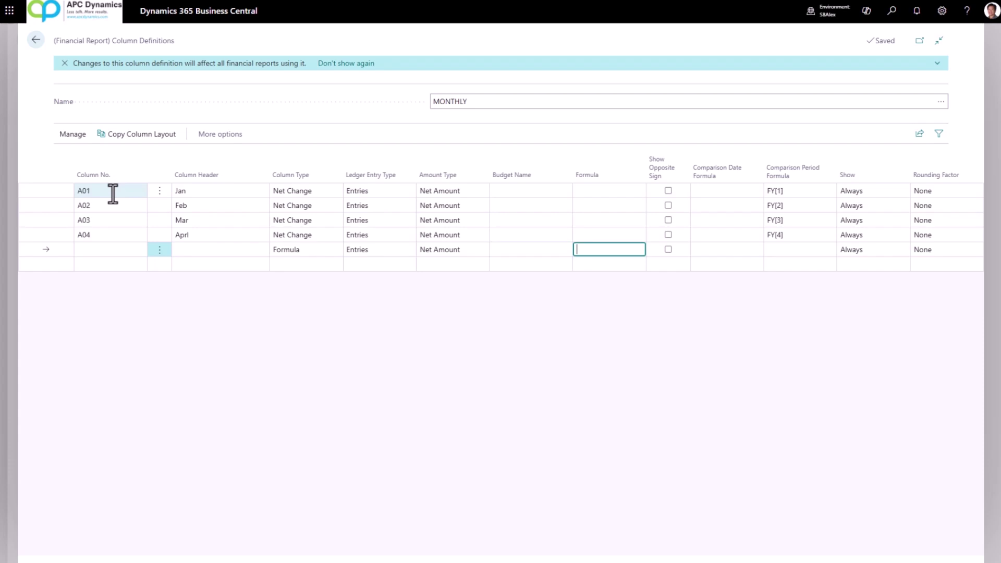
type("a01..a0")
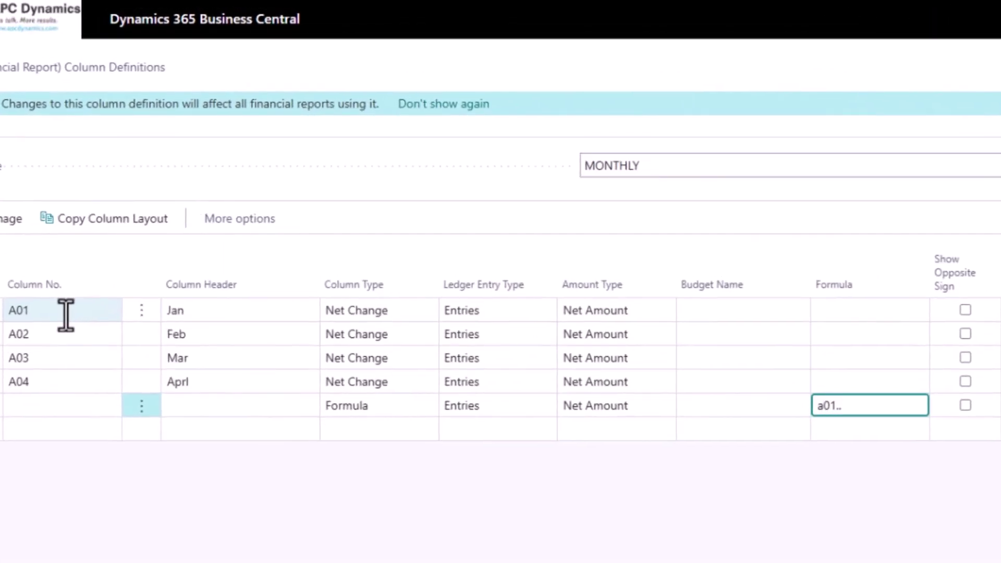
type("4")
key("Tab")
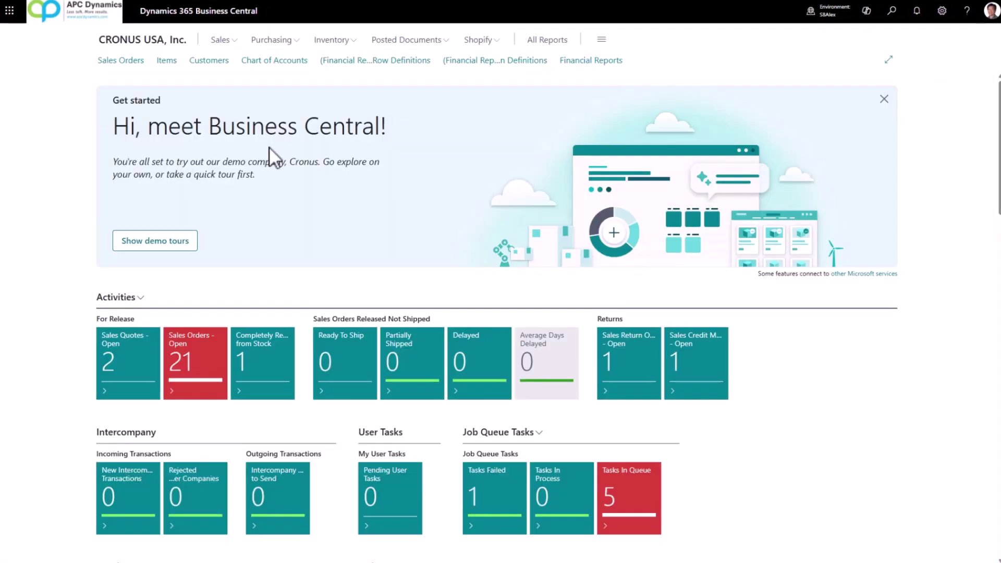